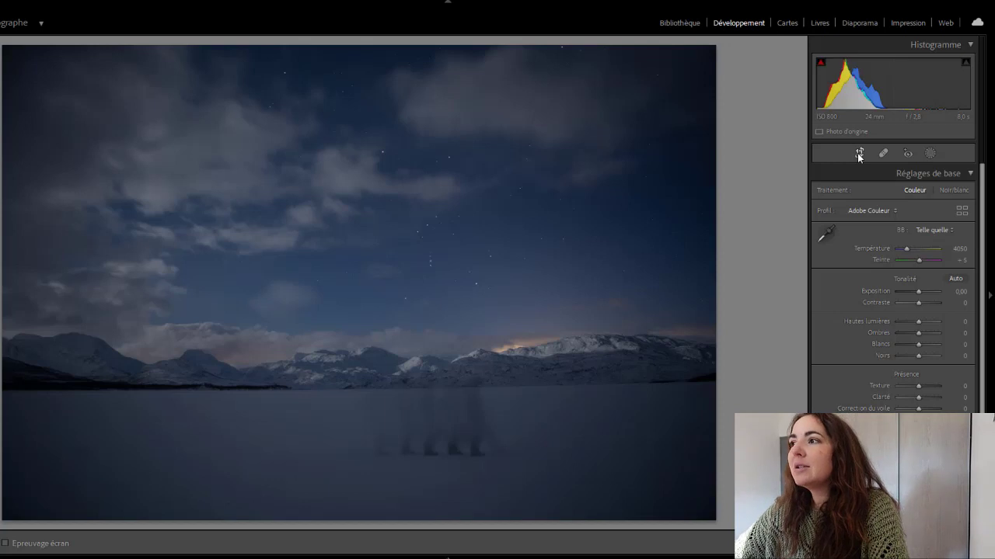
Straighten the night landscape by rotating the crop to an angle of about 0.57 and apply it
left_click(859, 154)
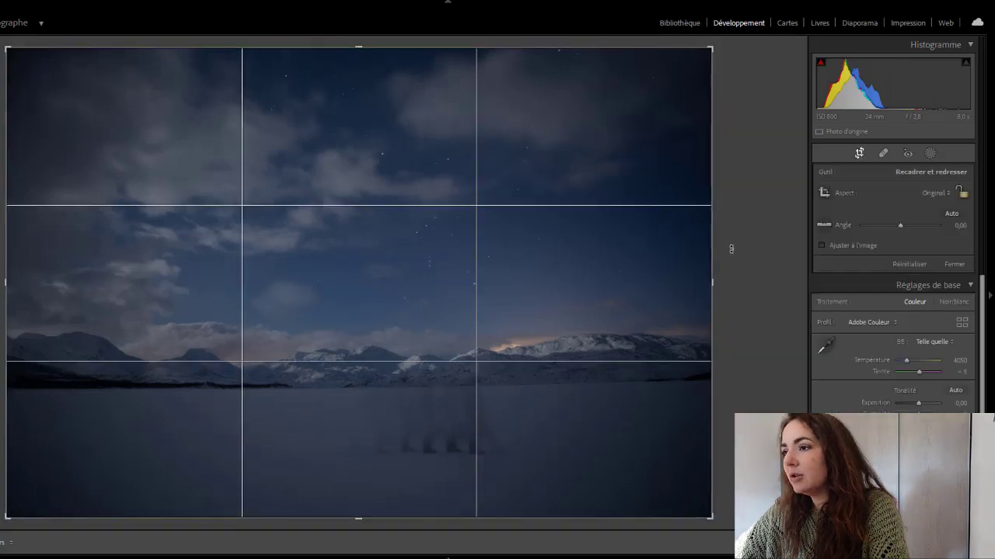
left_click_drag(730, 250, 733, 253)
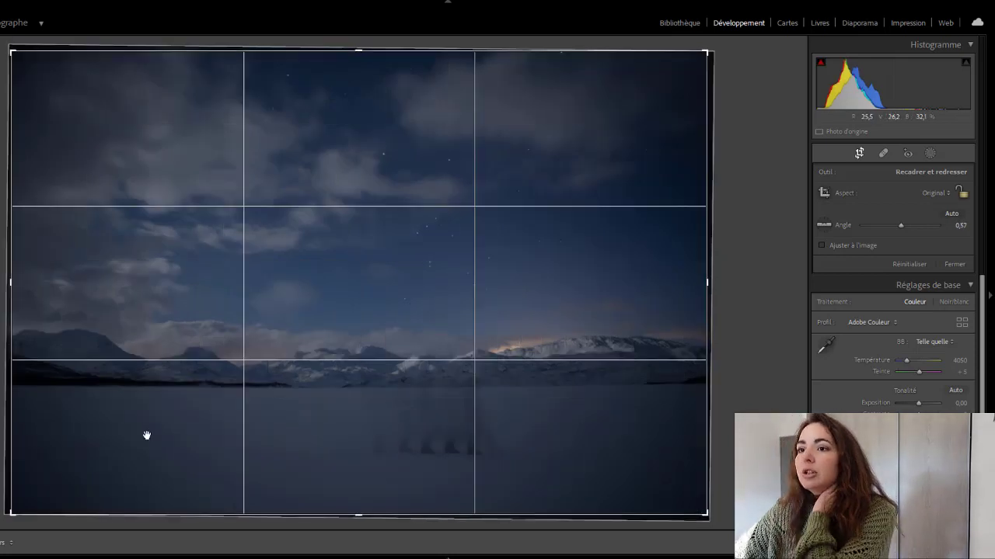
key("Return")
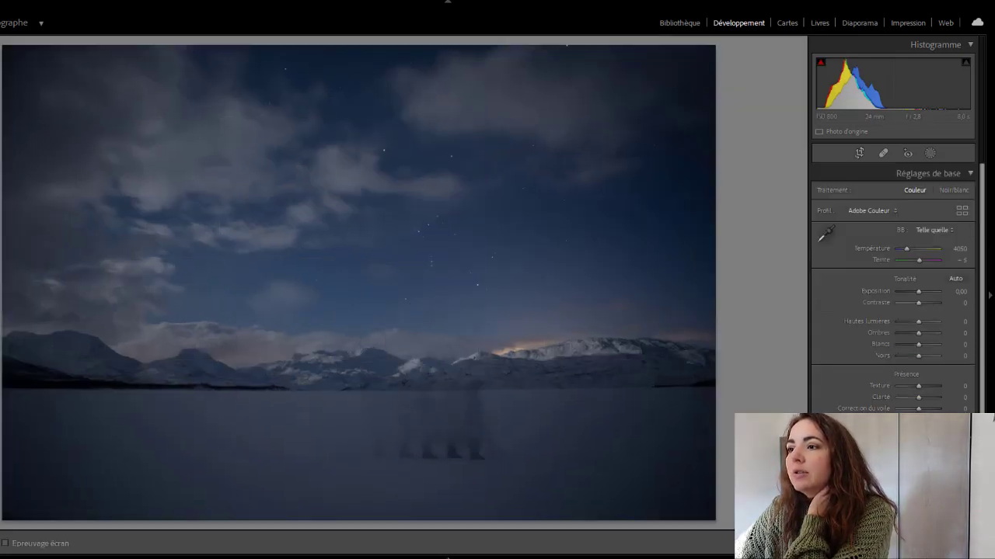
Enable the lens profile correction for the photo in the lens corrections
scroll(915, 373, "down", 3)
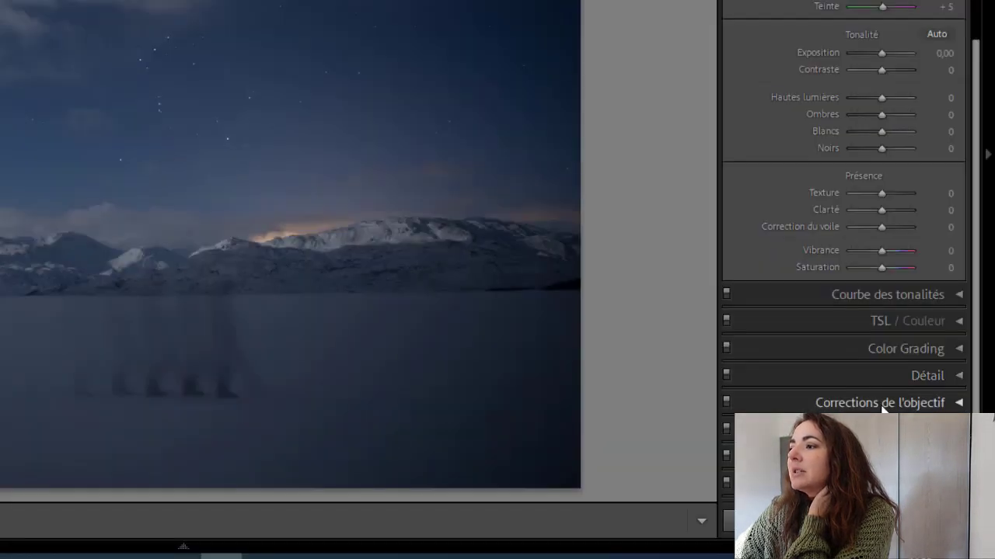
left_click(882, 403)
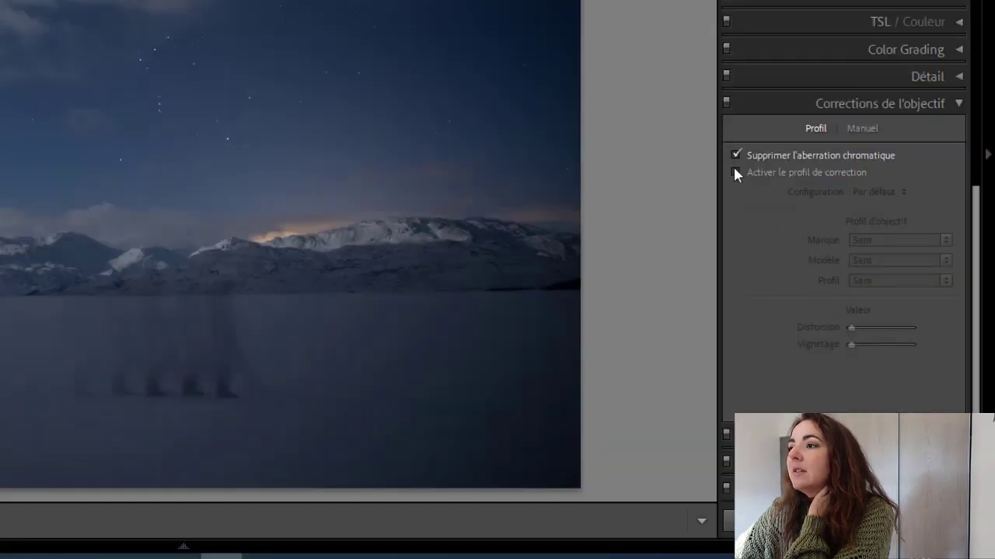
left_click(735, 172)
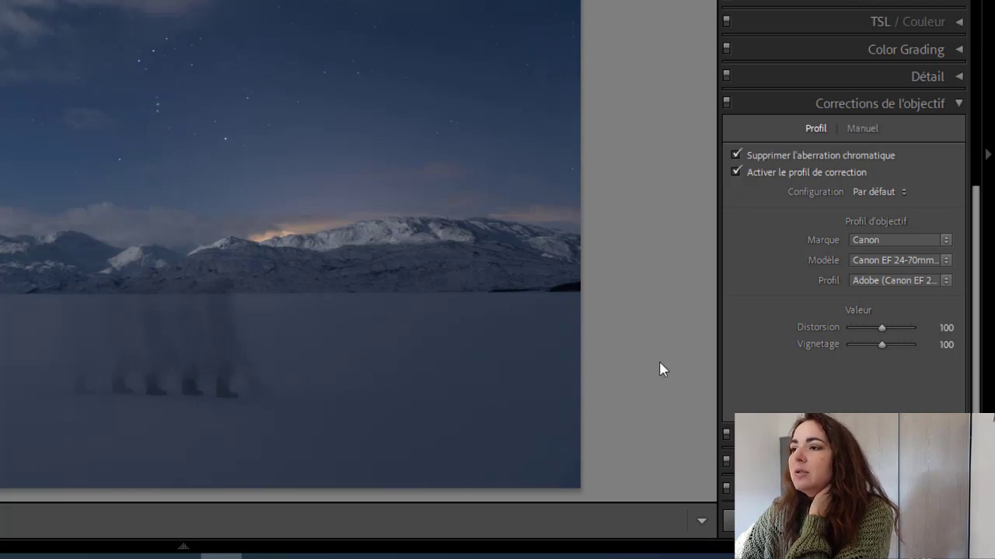
left_click(798, 102)
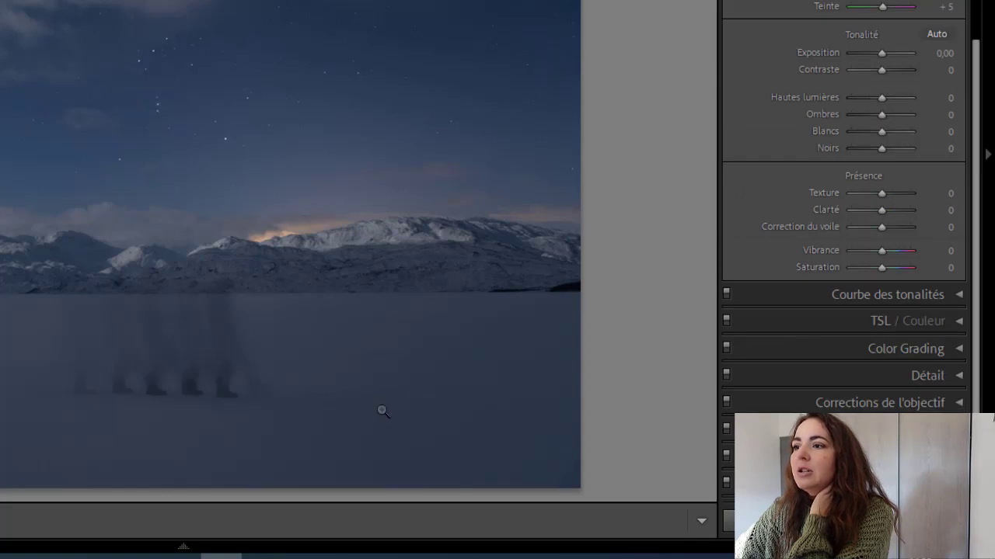
Set the basic adjustments to Exposure +0.49, Contrast +52, Whites +35, Texture +15 and Clarity +15
scroll(769, 225, "up", 3)
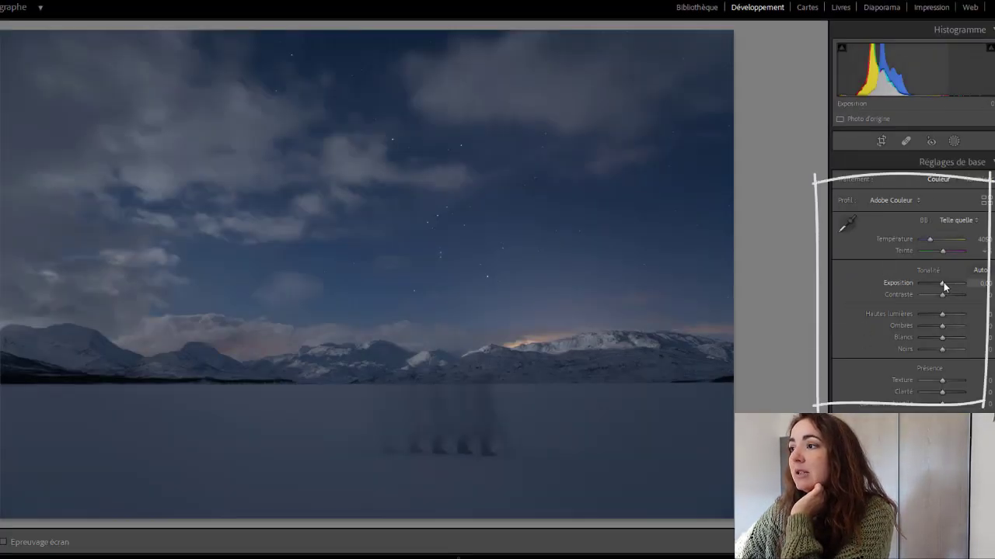
left_click_drag(942, 282, 944, 282)
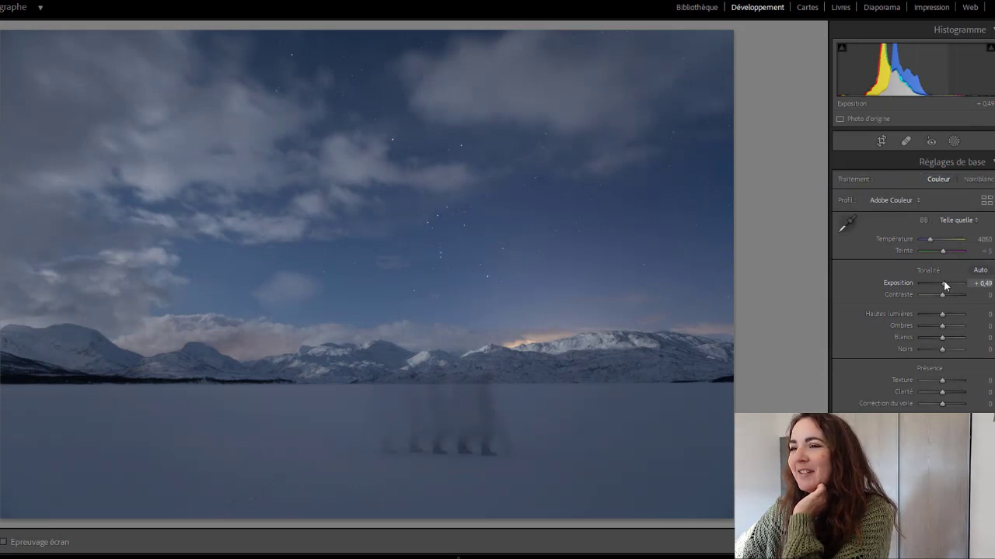
left_click_drag(942, 295, 953, 295)
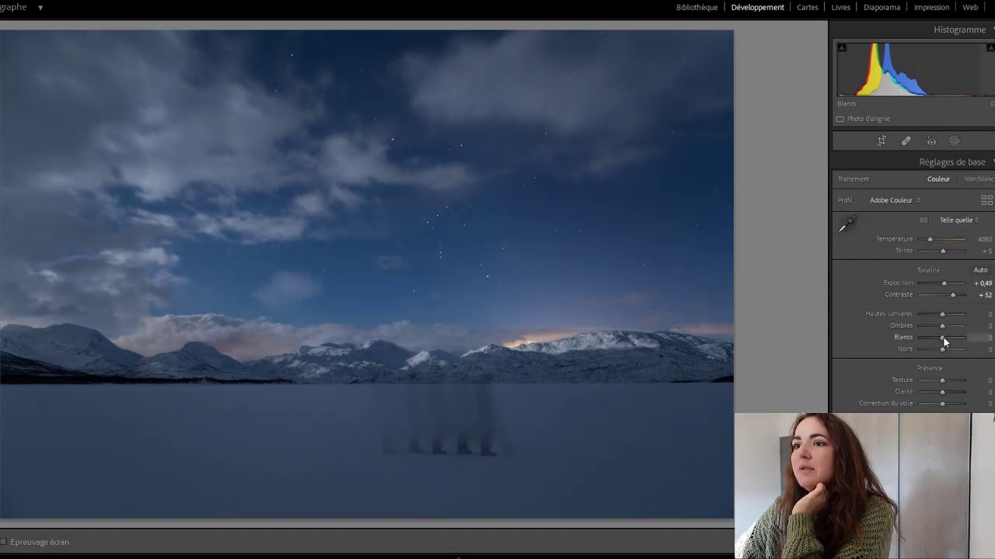
left_click_drag(943, 338, 949, 337)
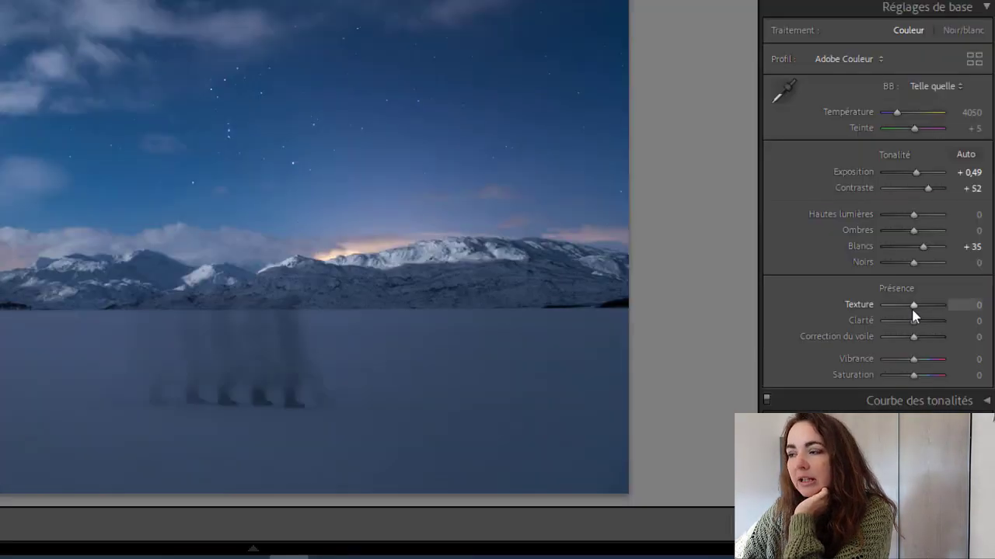
left_click_drag(913, 310, 915, 309)
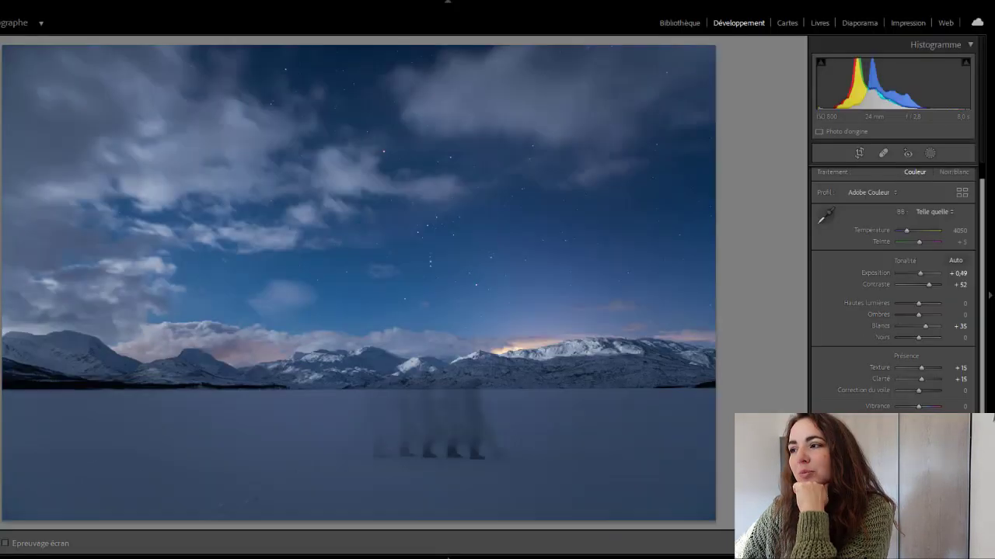
Lift the highlights and dark tones of the parametric tone curve to brighten the photo
left_click(919, 400)
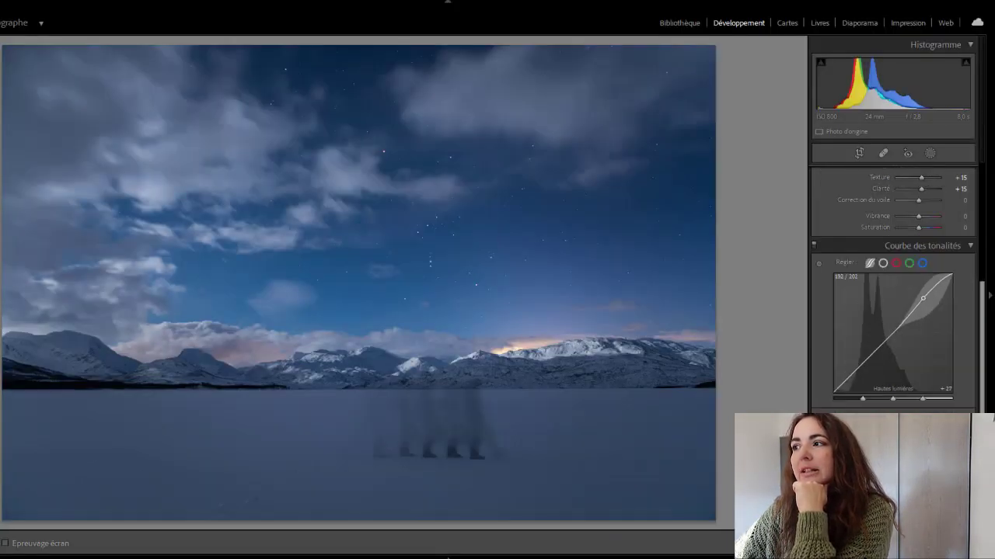
left_click_drag(887, 340, 855, 369)
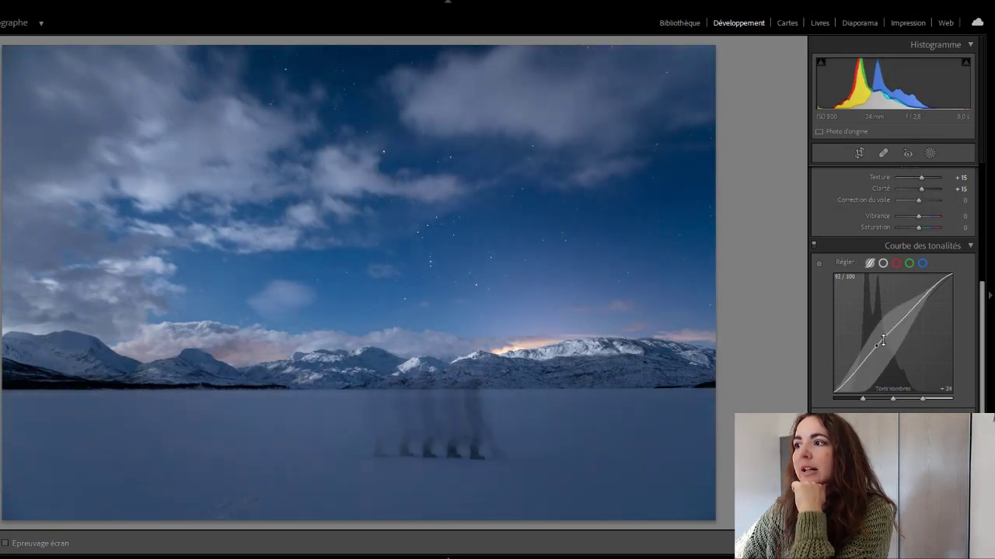
left_click_drag(883, 338, 928, 284)
Add a linear gradient mask rising from the snowy foreground past the horizon
scroll(822, 288, "up", 5)
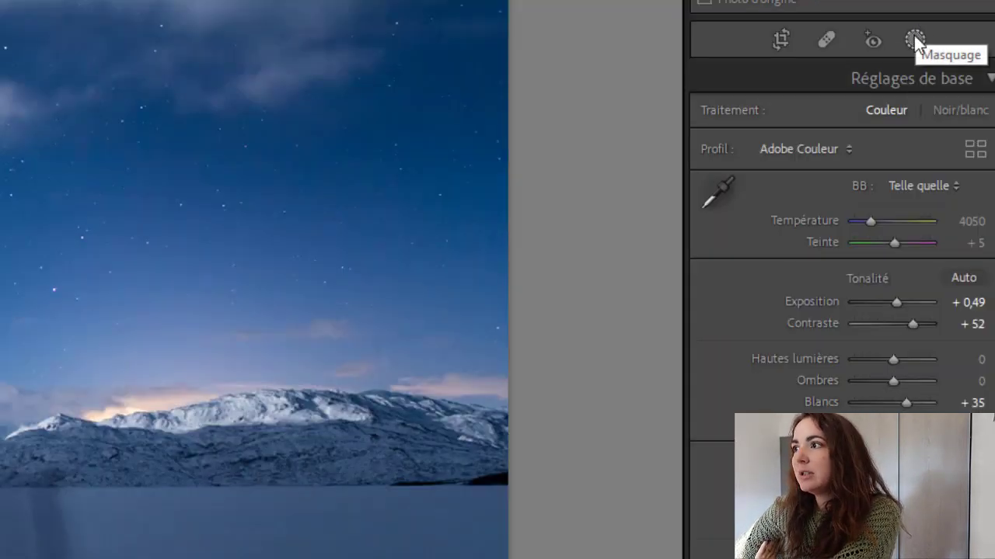
left_click(914, 39)
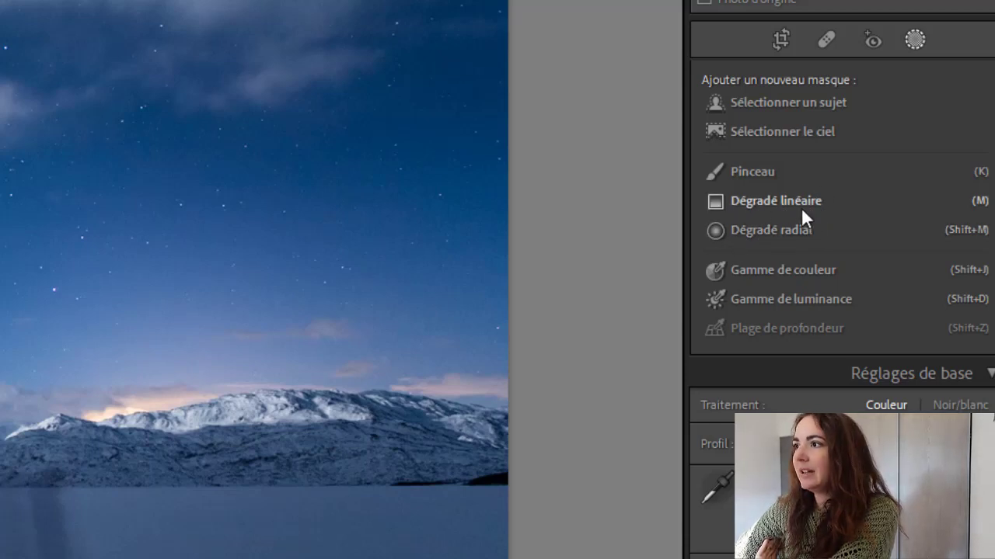
left_click(776, 199)
left_click_drag(291, 469, 255, 295)
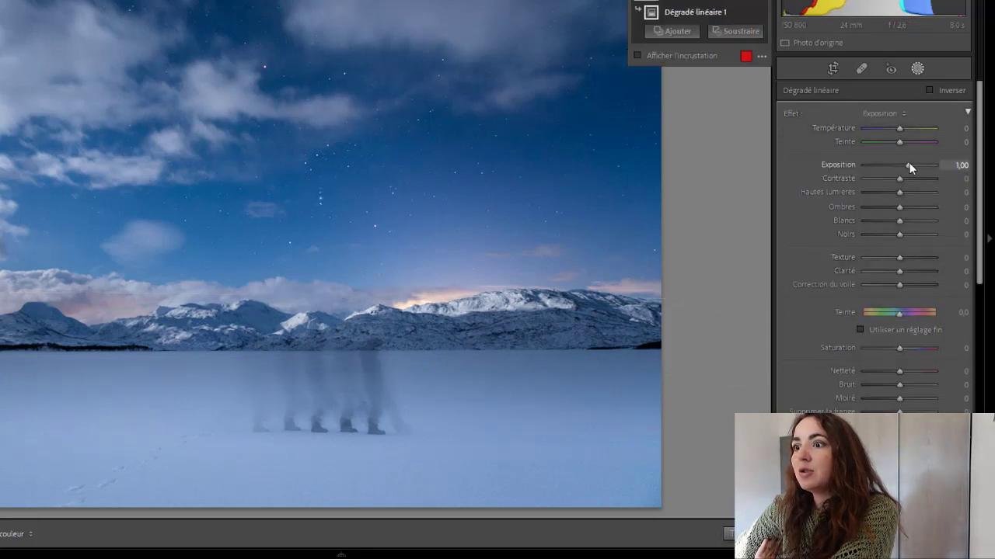
Set the snow gradient's Exposure to 0.86 and Whites to 18, and move its lower edge up toward the horizon
left_click_drag(909, 164, 907, 160)
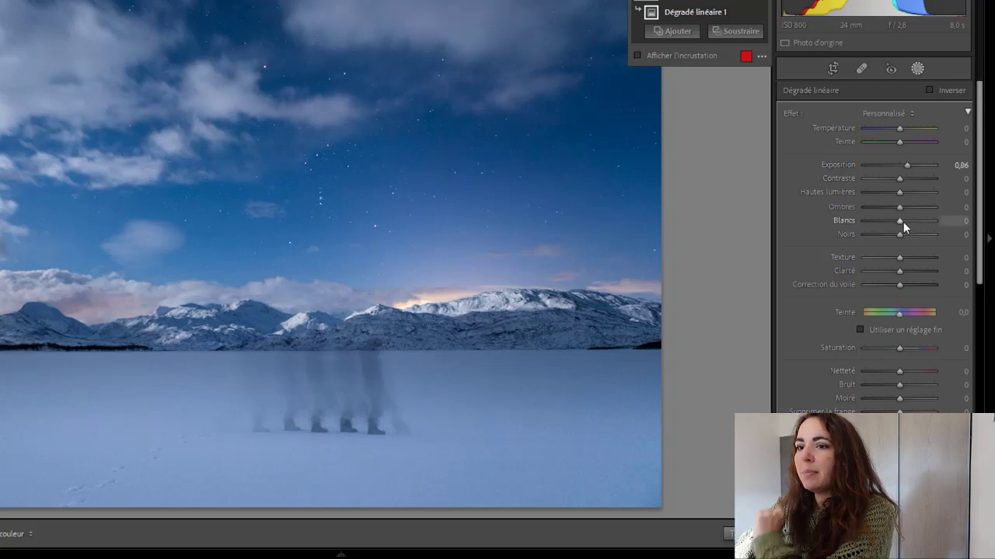
left_click_drag(903, 222, 906, 220)
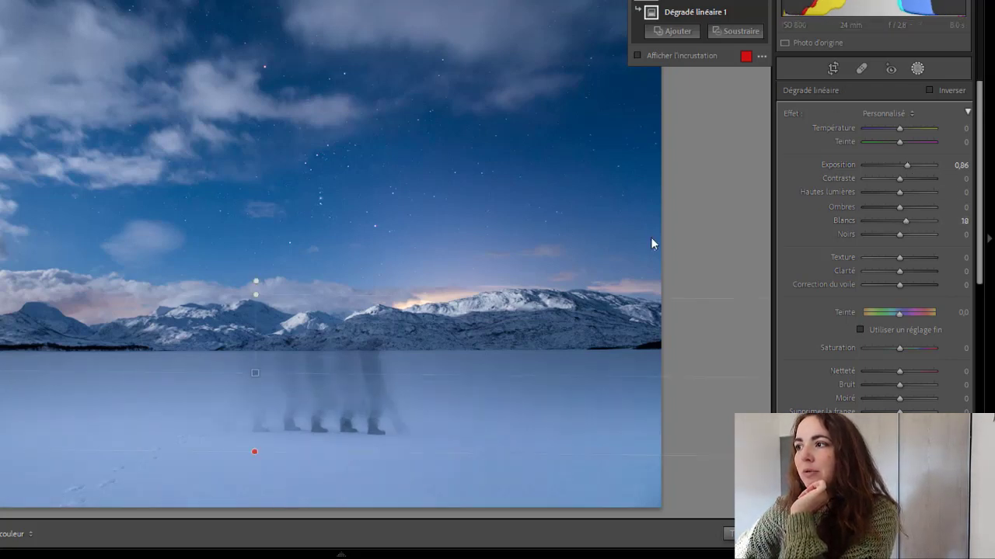
left_click_drag(253, 451, 260, 395)
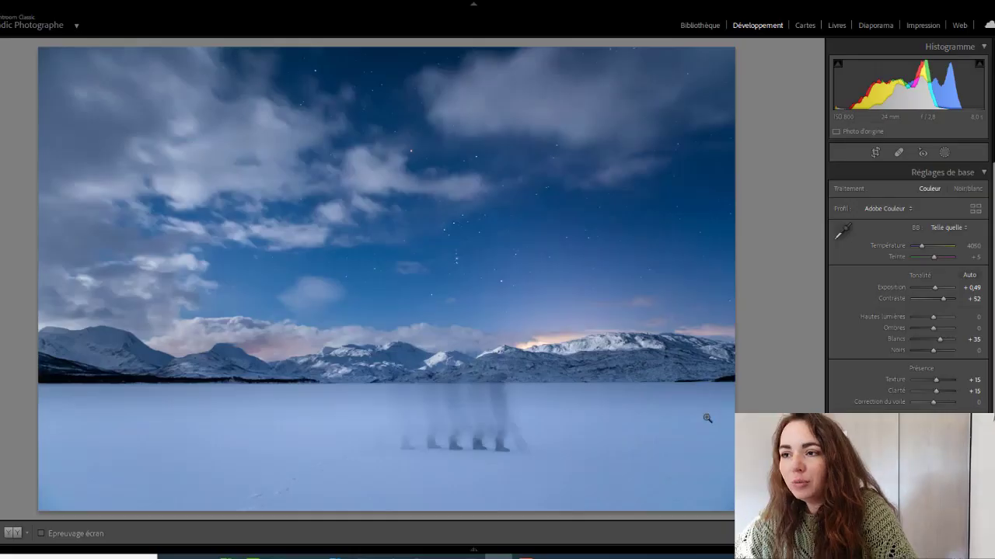
Compare the photo before and after side by side and reduce the global Exposure to +0.21
left_click(17, 534)
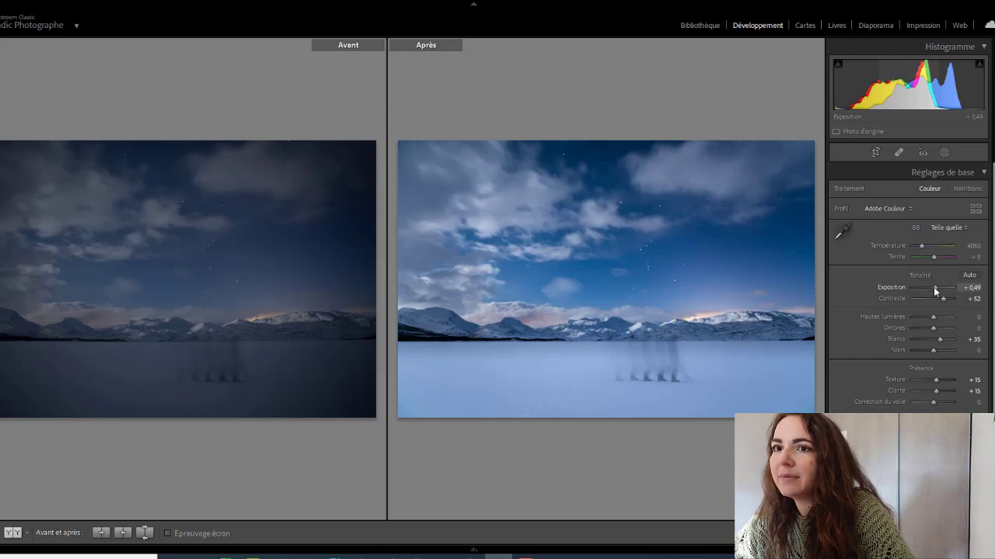
left_click_drag(935, 289, 934, 288)
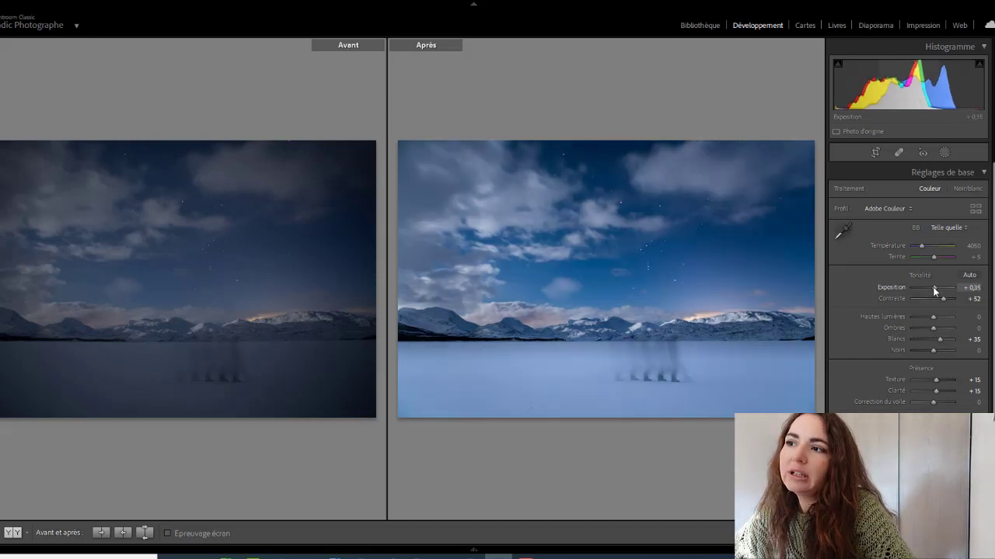
left_click_drag(933, 288, 932, 287)
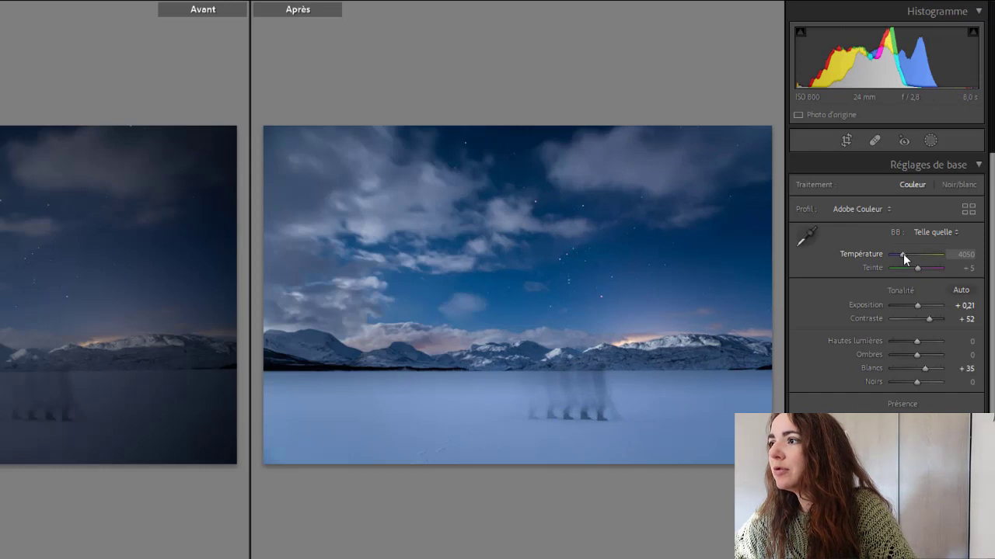
Set Temperature to 4394, Contrast to +61 and Whites to +41, and return to the single-photo view
left_click_drag(903, 254, 905, 257)
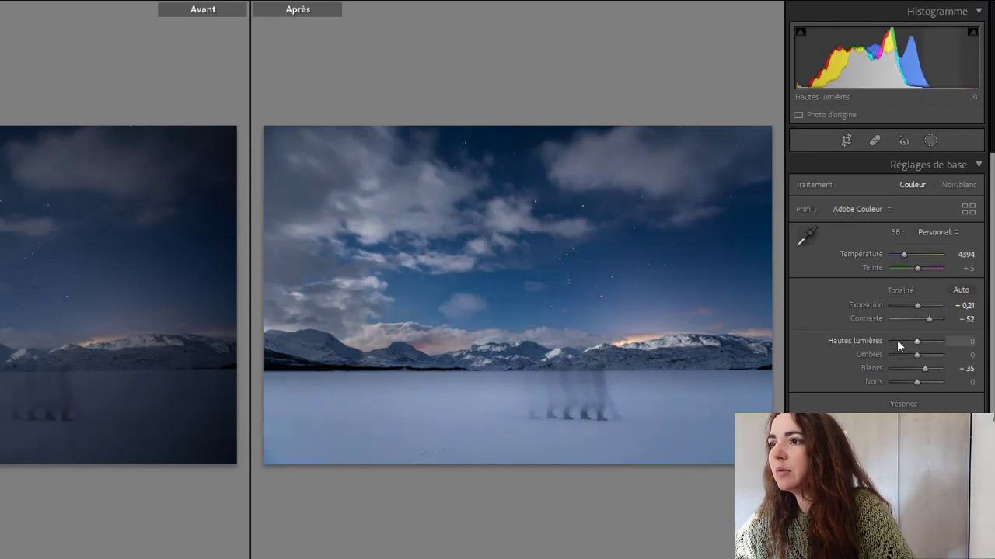
left_click_drag(929, 318, 932, 319)
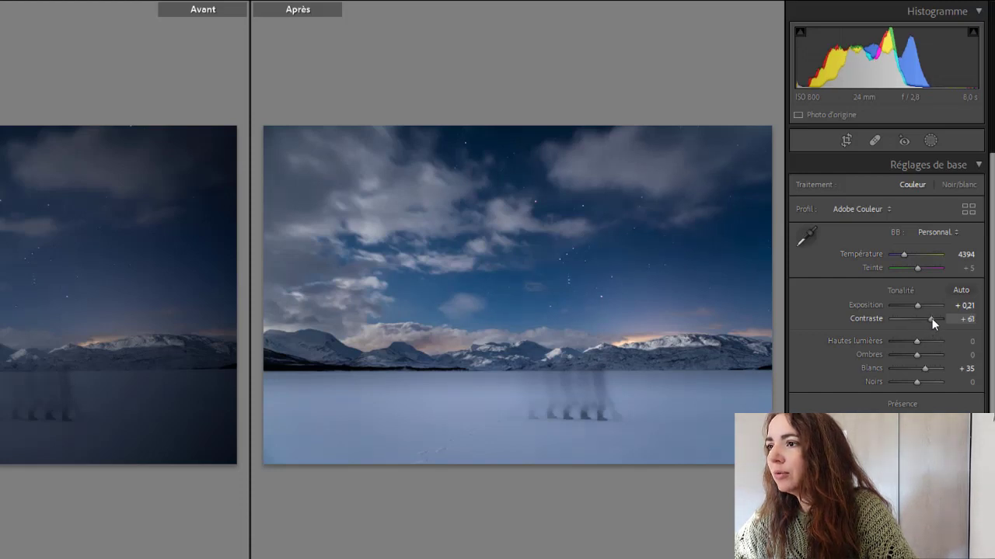
left_click_drag(925, 368, 932, 374)
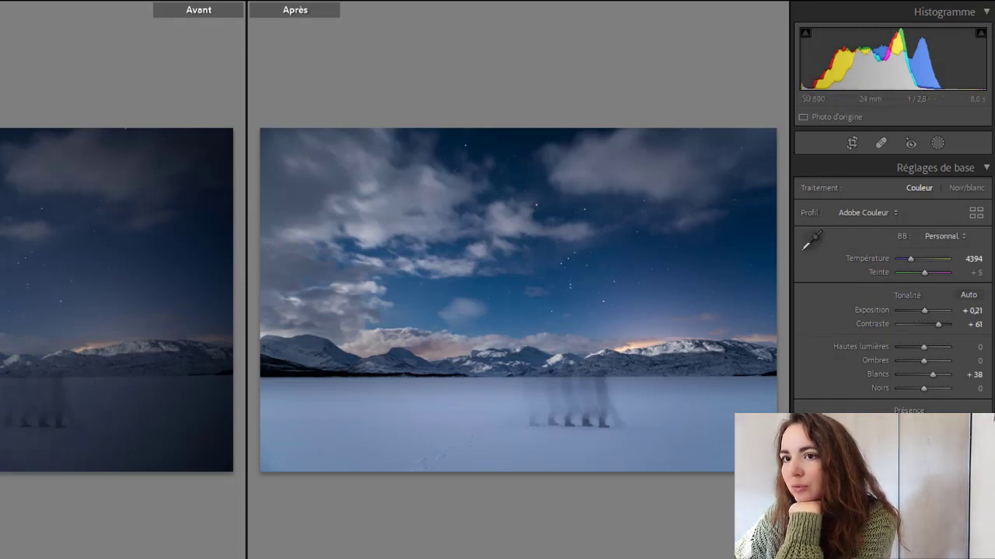
left_click_drag(930, 374, 934, 374)
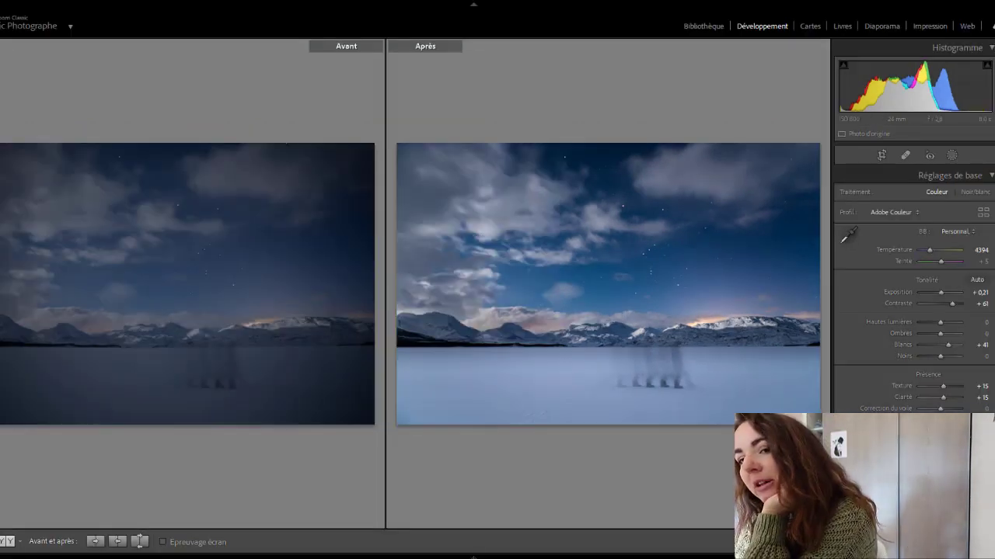
key("y")
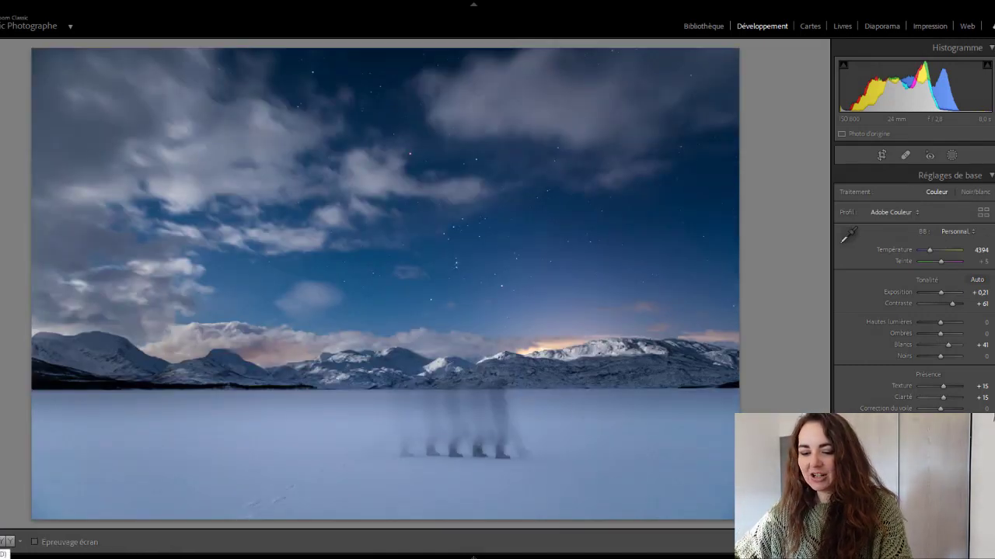
Examine the raw reindeer photo up close, checking the front reindeer's sharpness and the cleanliness of the foreground snow
key("p")
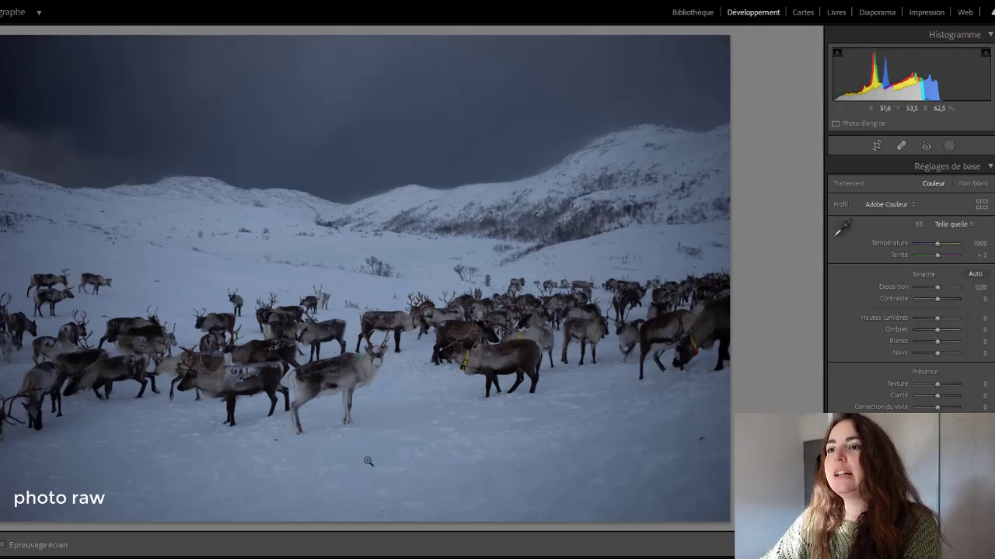
left_click(373, 371)
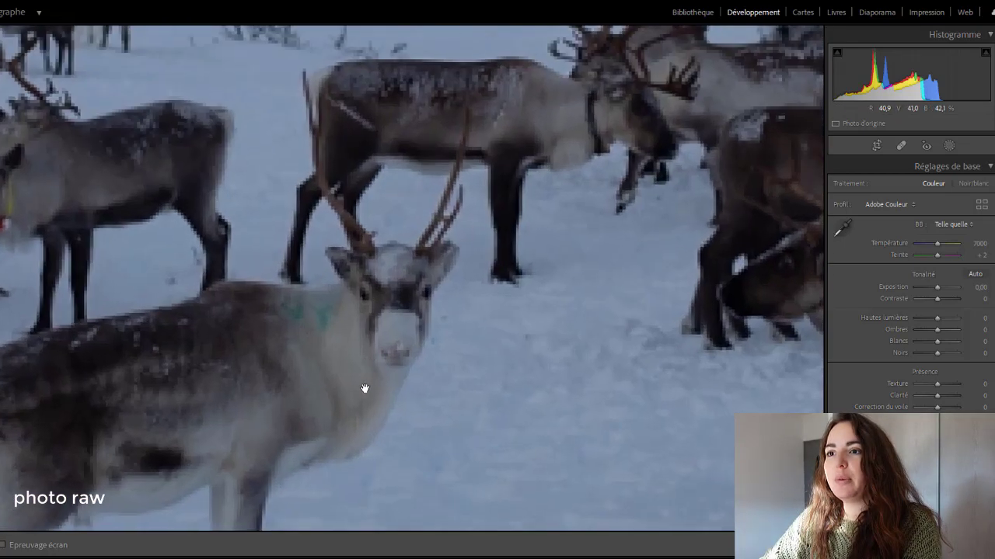
left_click_drag(381, 451, 564, 417)
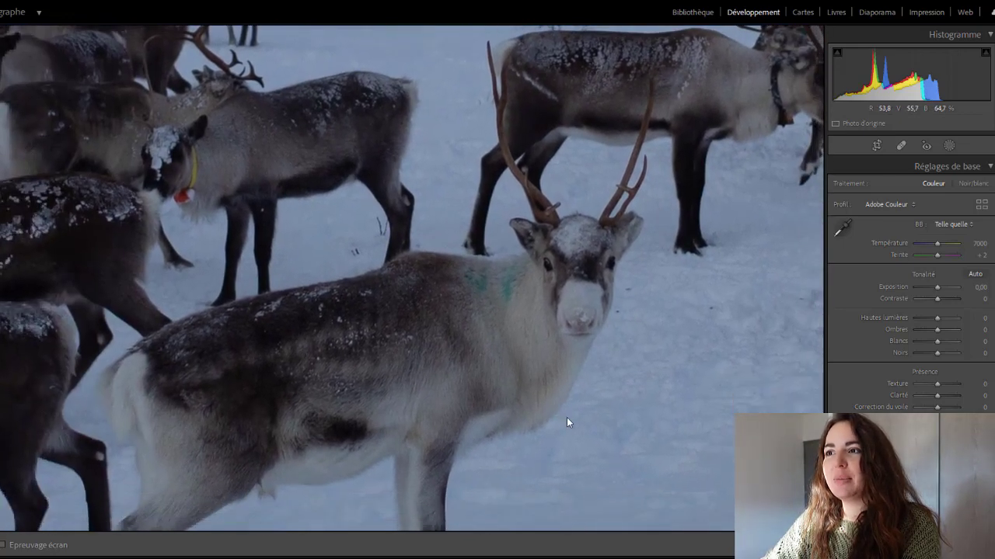
left_click(590, 366)
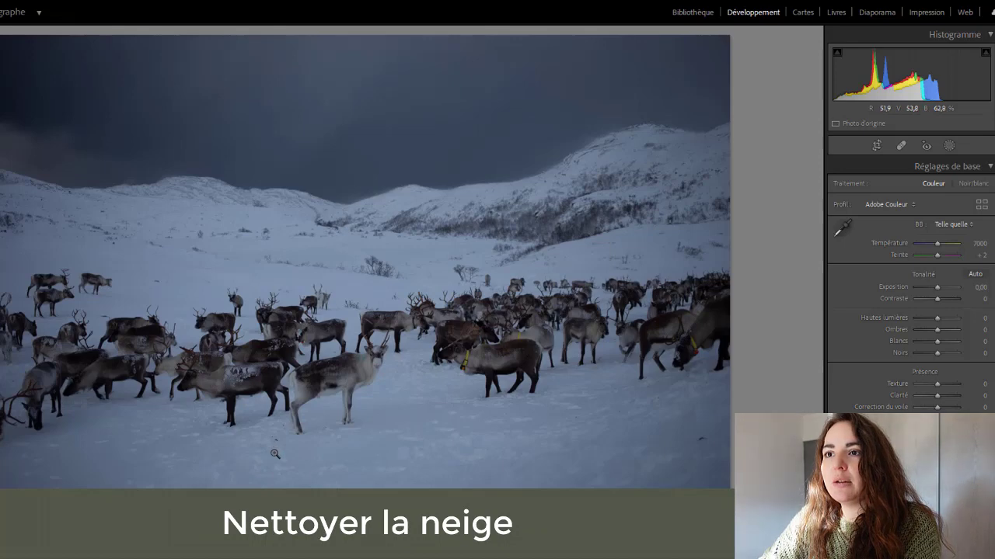
left_click_drag(288, 450, 436, 381)
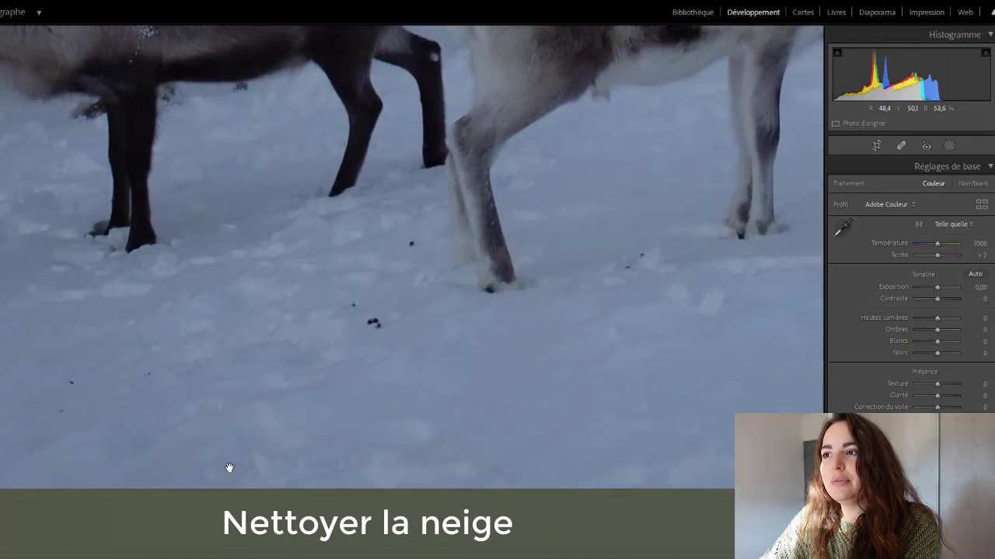
left_click(246, 430)
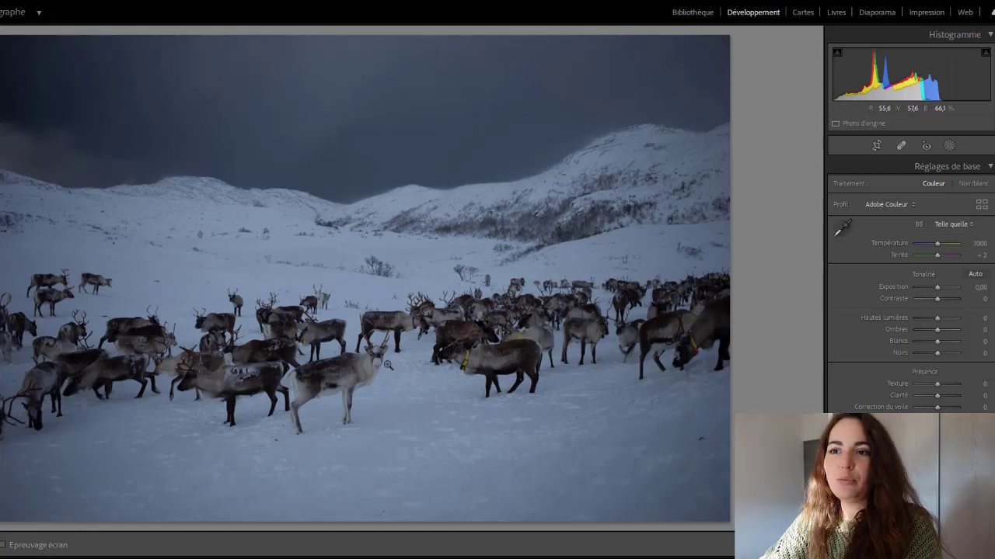
Rotate the reindeer photo slightly counterclockwise to straighten it, crop in tighter around the herd, reposition the image in the frame and apply the crop
left_click(875, 146)
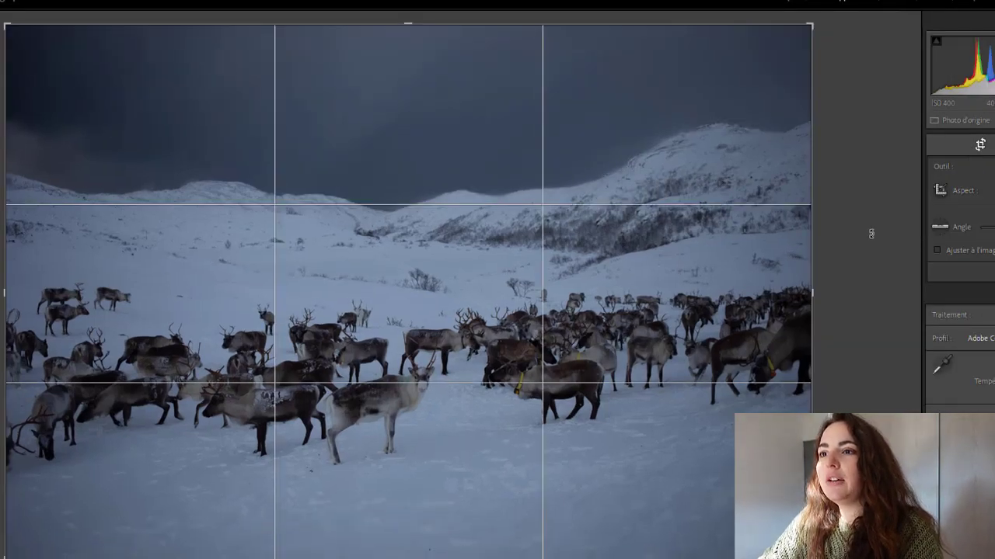
left_click_drag(871, 234, 880, 220)
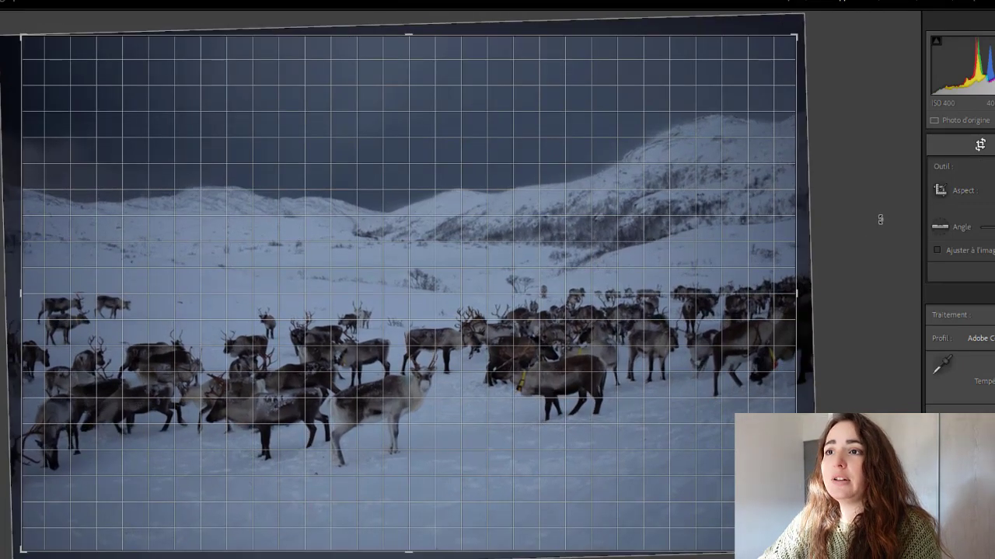
left_click_drag(880, 220, 880, 220)
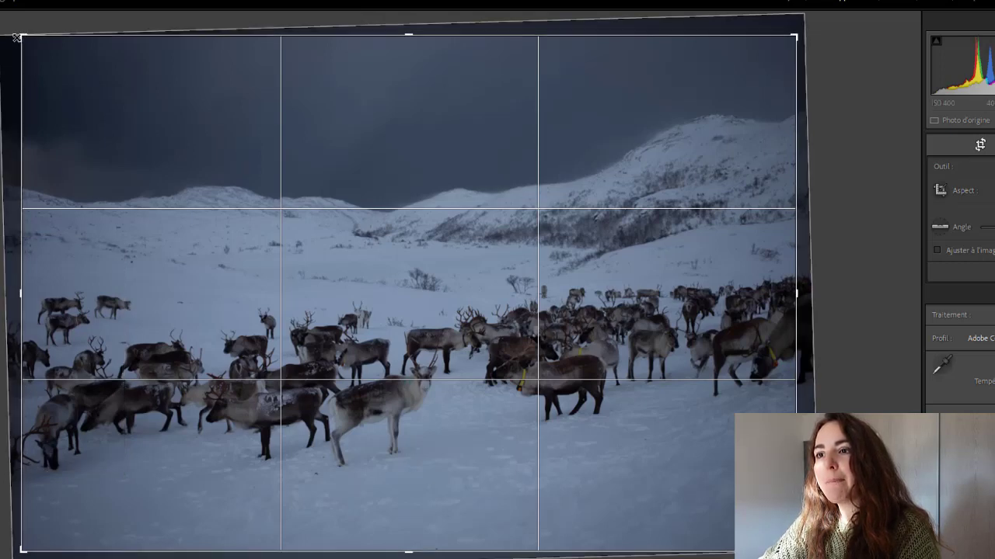
left_click_drag(21, 550, 28, 542)
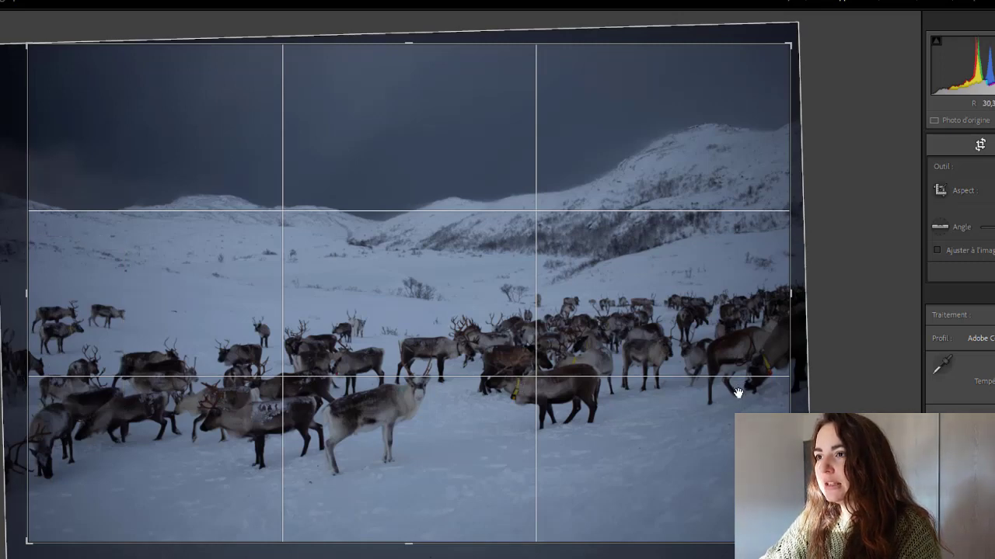
left_click_drag(785, 44, 762, 59)
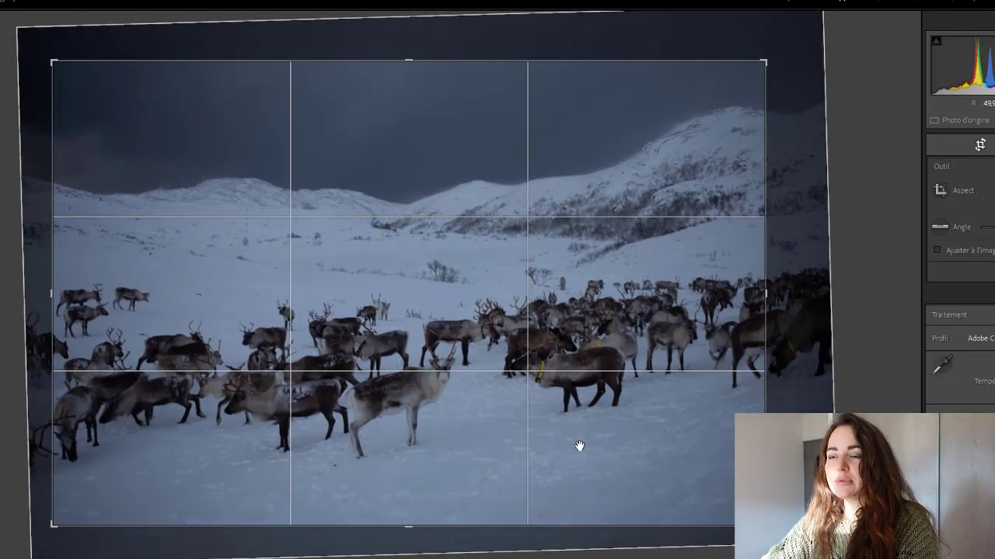
left_click_drag(579, 446, 577, 439)
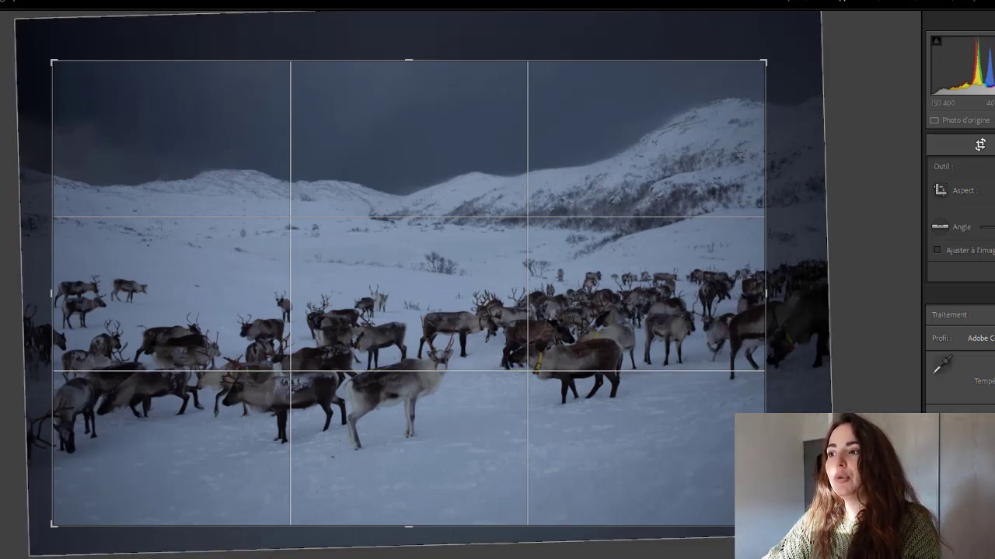
key("Return")
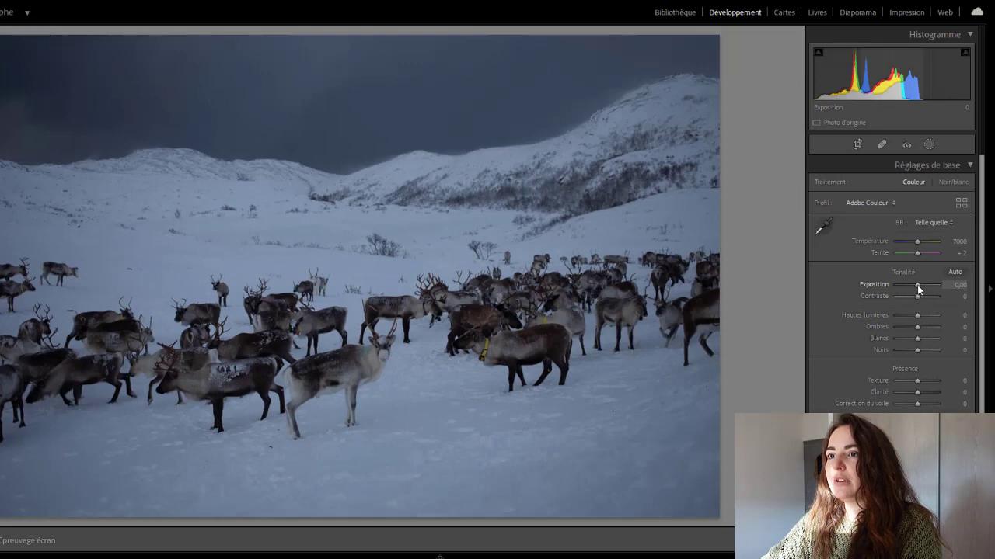
Set the global Exposure to +0.78 and enable both chromatic aberration removal and the lens profile correction
left_click_drag(917, 288, 921, 289)
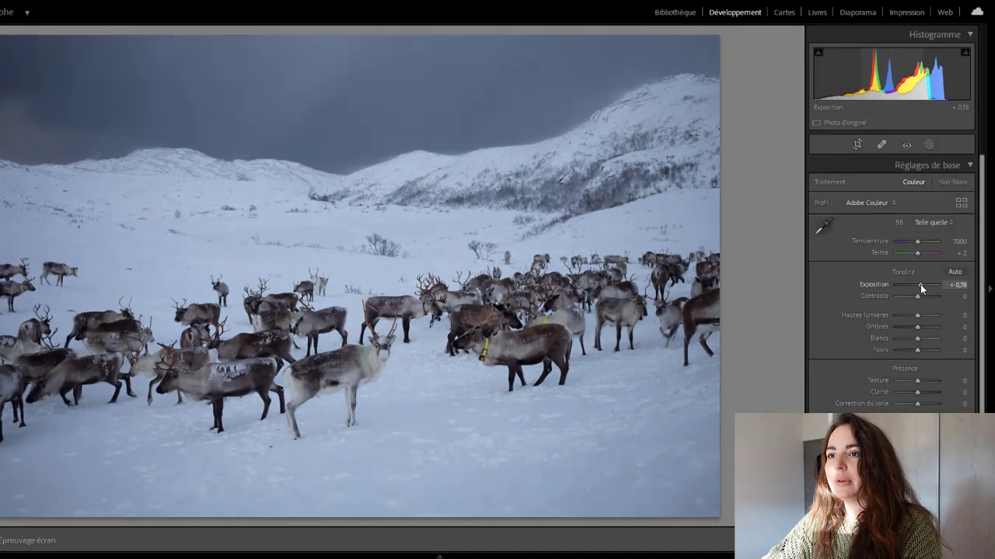
scroll(848, 354, "down", 2)
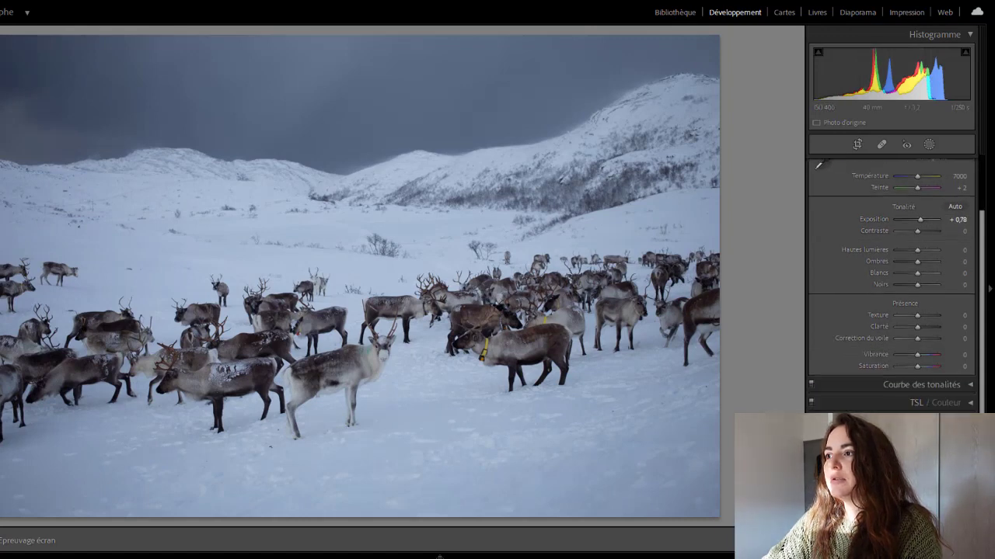
scroll(817, 342, "down", 5)
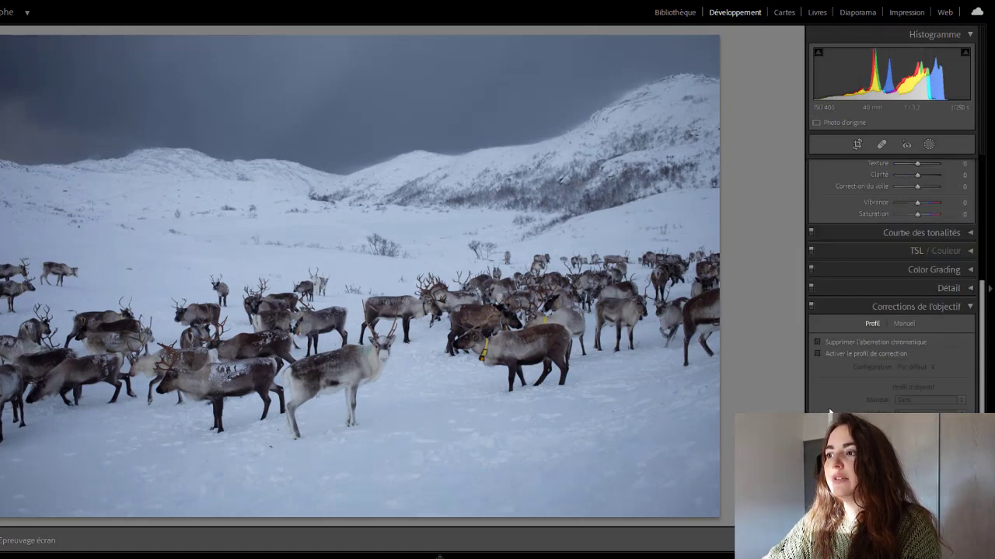
left_click(818, 354)
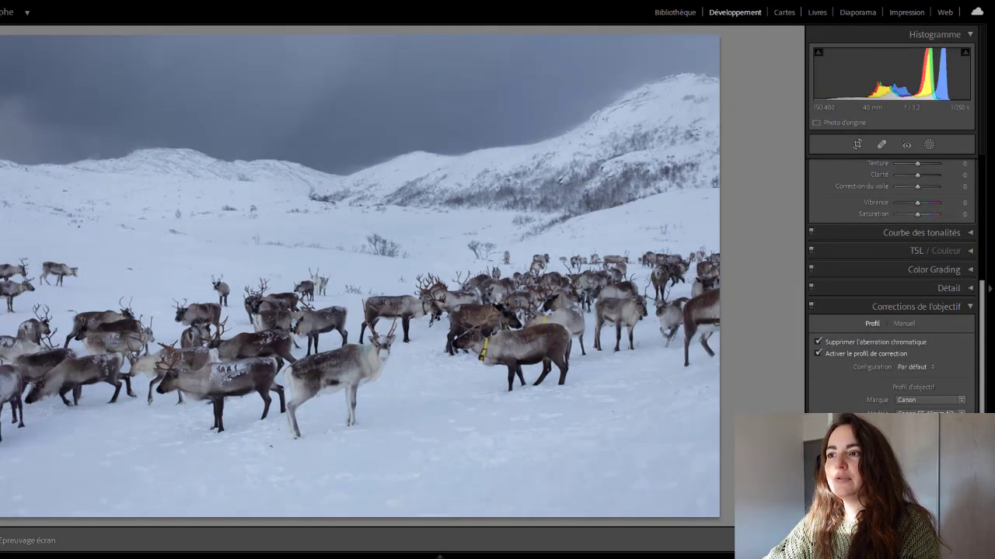
Set the global Contrast to +24 and Shadows to +35
scroll(846, 400, "up", 5)
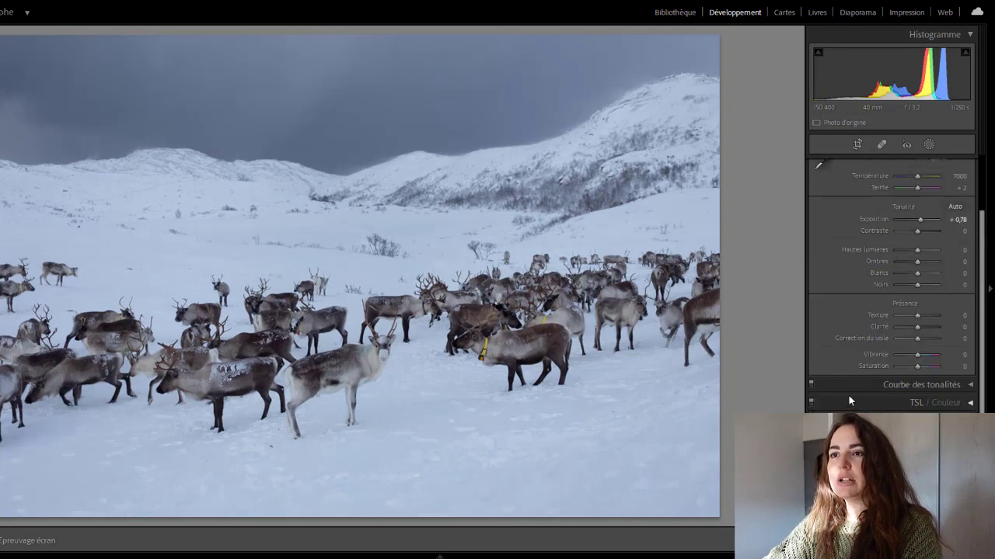
scroll(849, 395, "up", 2)
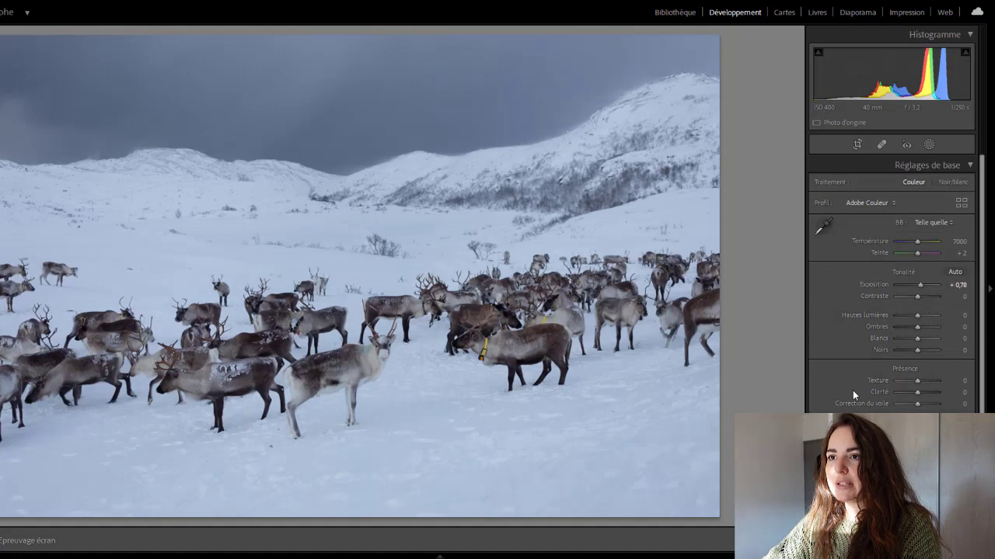
left_click_drag(917, 296, 922, 296)
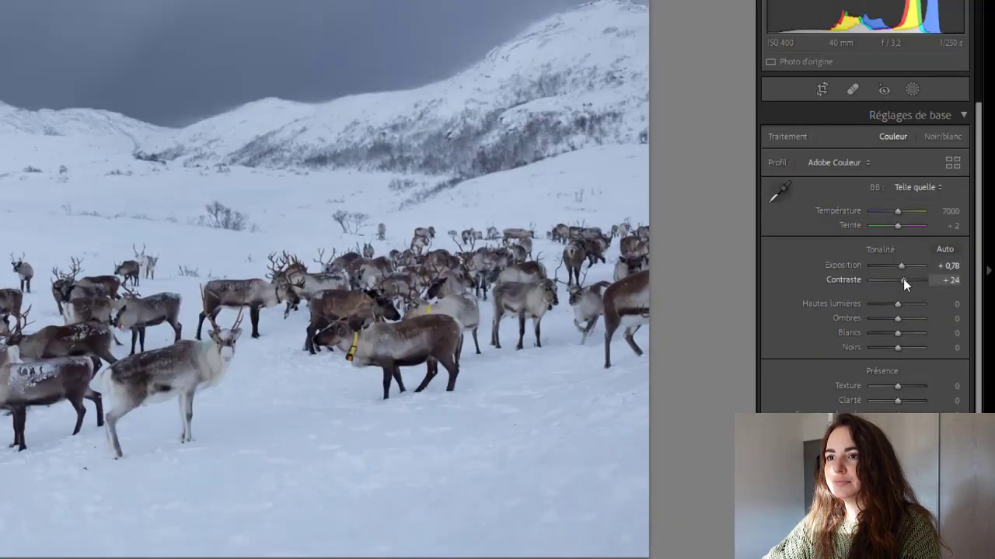
left_click(908, 318)
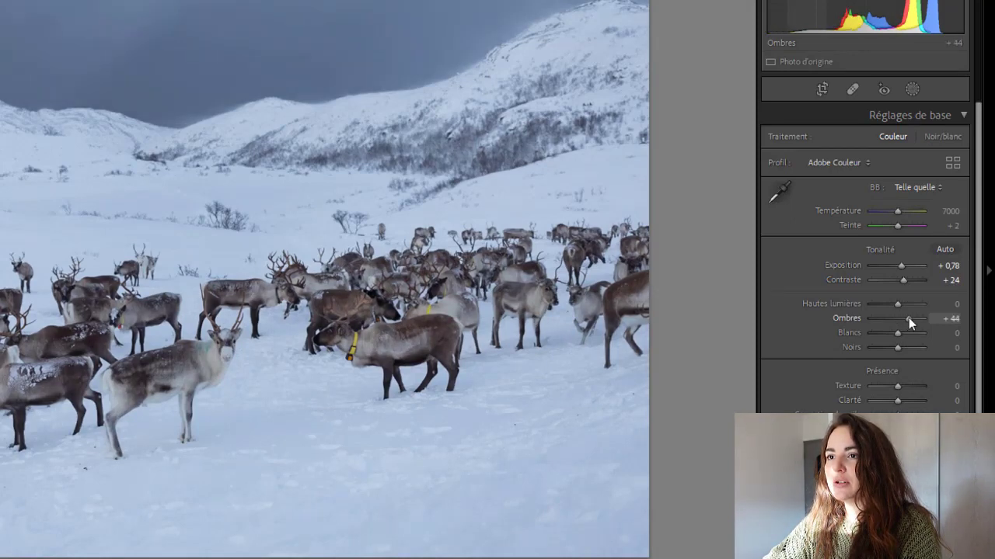
left_click_drag(906, 318, 906, 318)
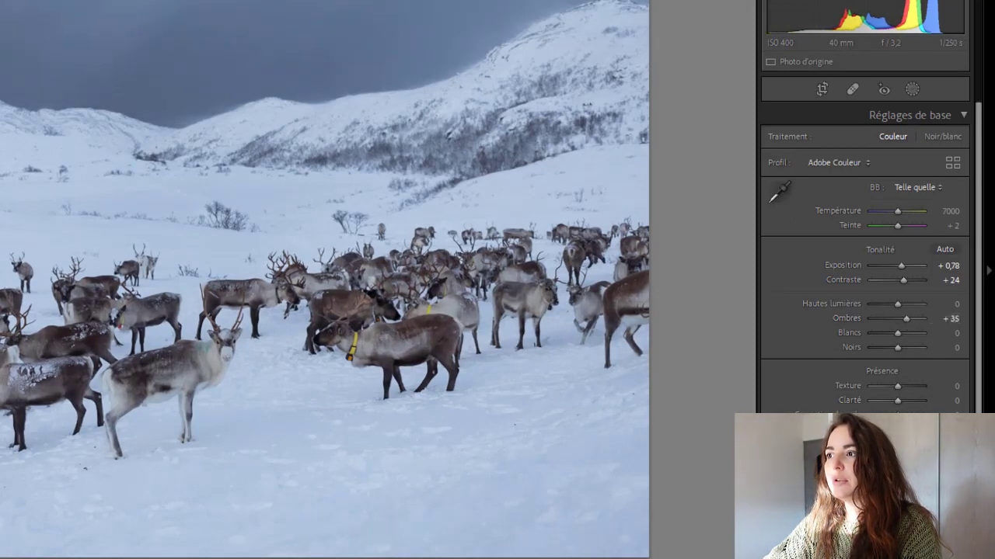
Set Texture to +10 and Clarity to +13, checking the effect on the front reindeer's fur and face up close
left_click(899, 386)
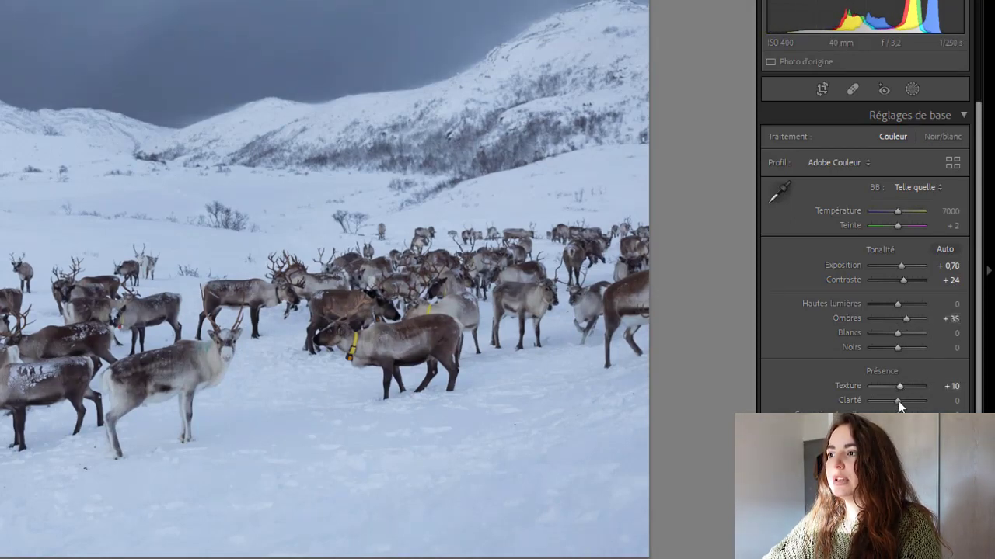
left_click(900, 400)
left_click(155, 404)
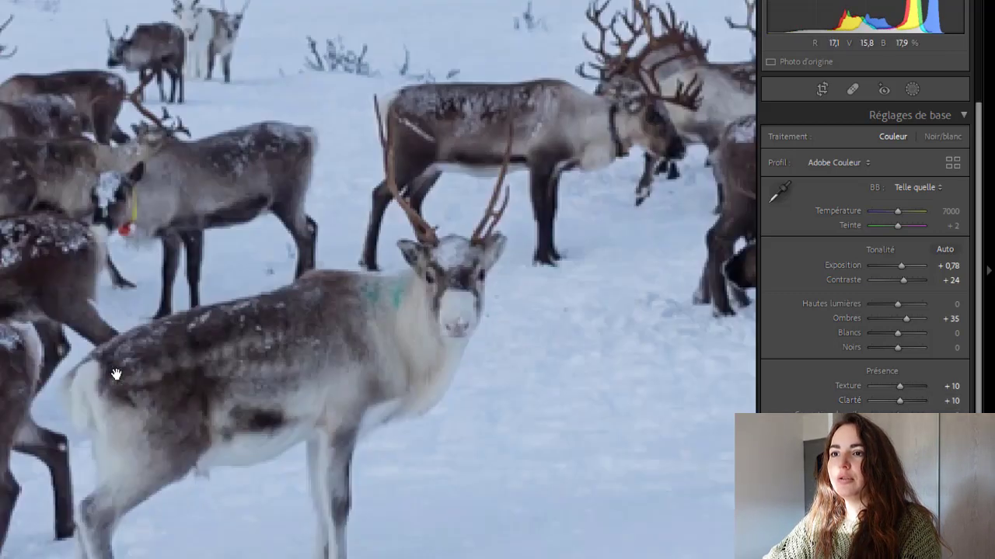
left_click_drag(388, 440, 220, 396)
left_click_drag(418, 440, 349, 435)
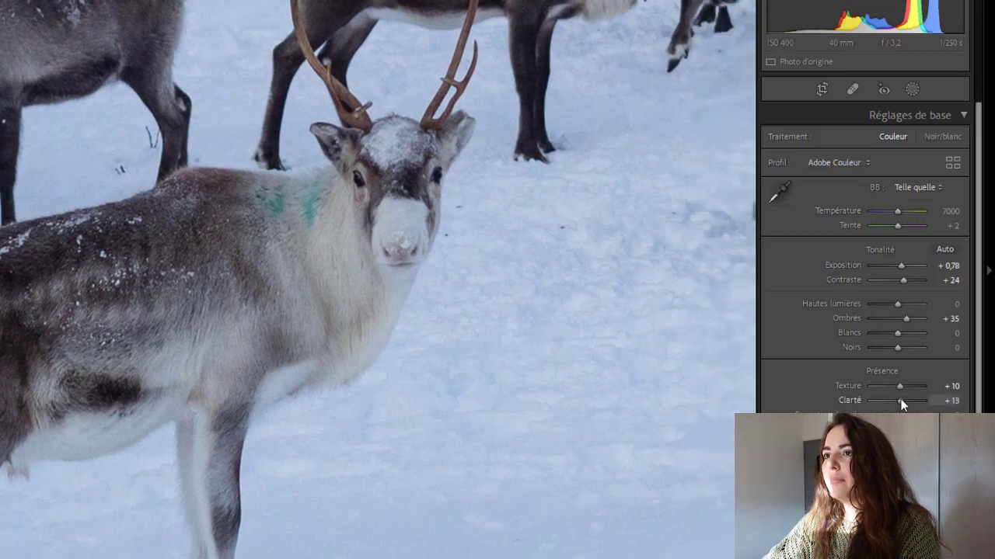
left_click(596, 401)
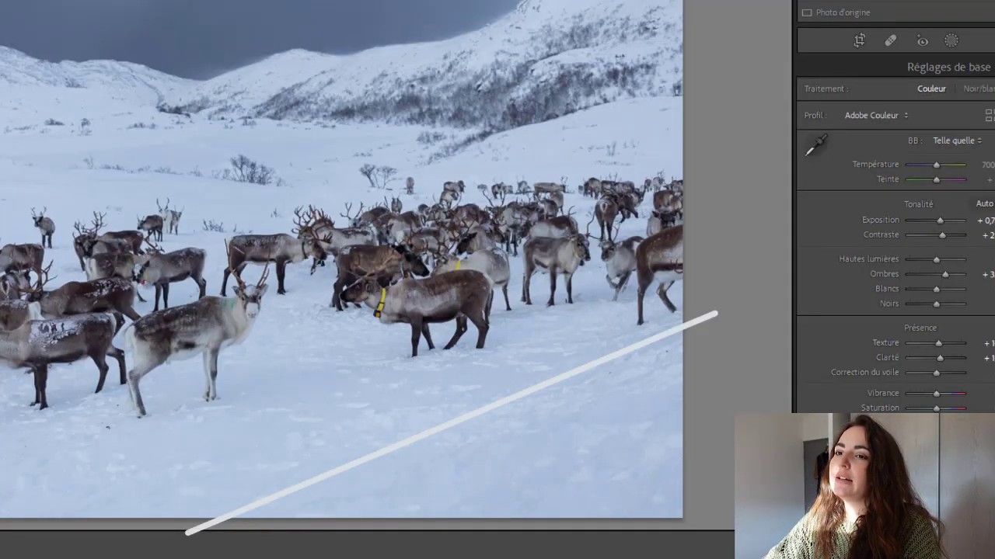
Add a linear gradient mask over the lower foreground snow, tilted upward toward the right edge, and hide its overlay
left_click(952, 43)
left_click(895, 152)
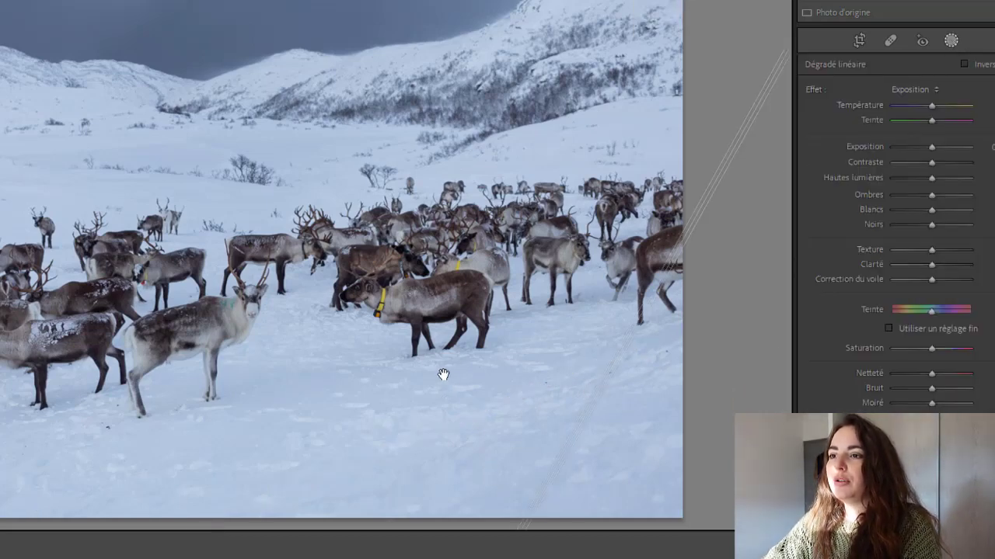
left_click_drag(444, 377, 486, 299)
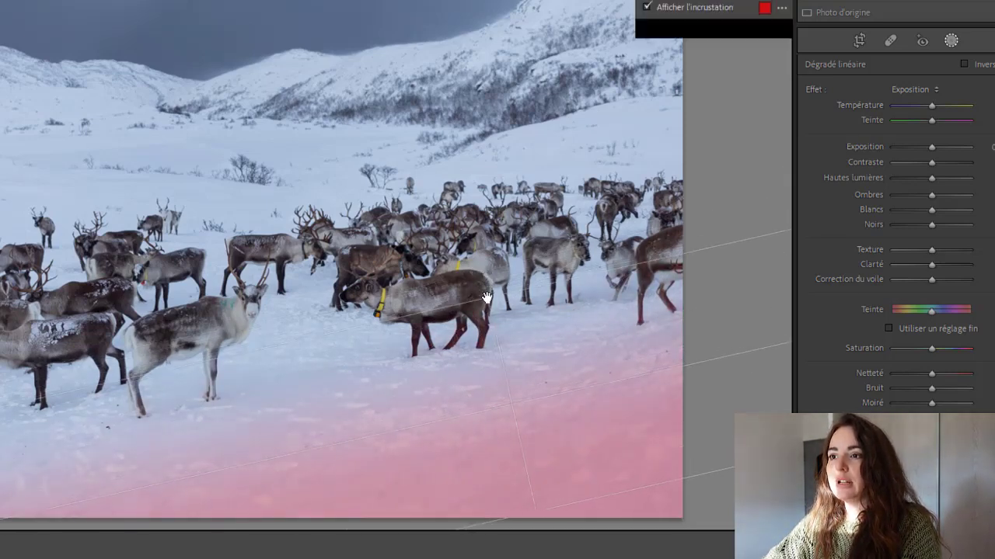
key("o")
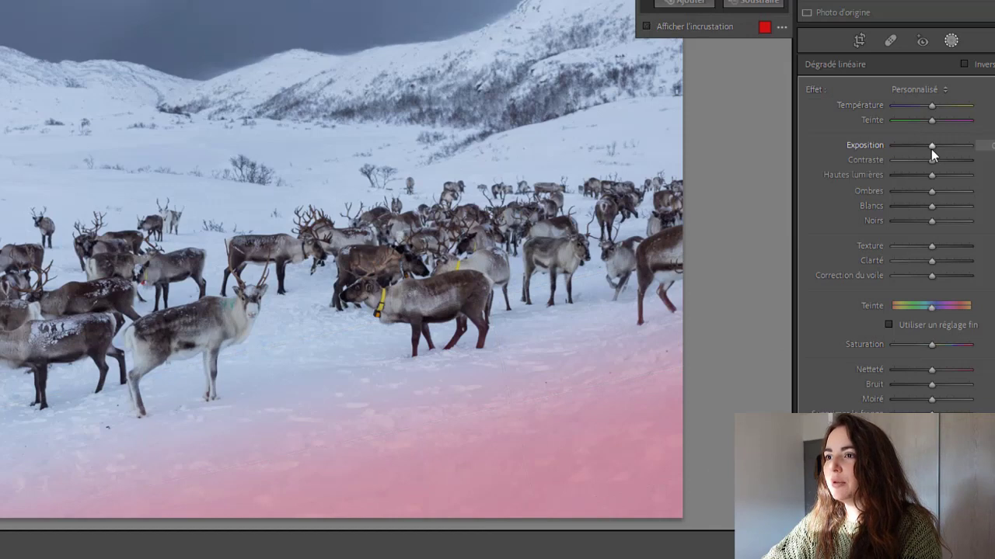
Slightly lower the foreground gradient's Exposure, reduce its Highlights and Sharpness, and close the mask
left_click_drag(930, 149, 928, 149)
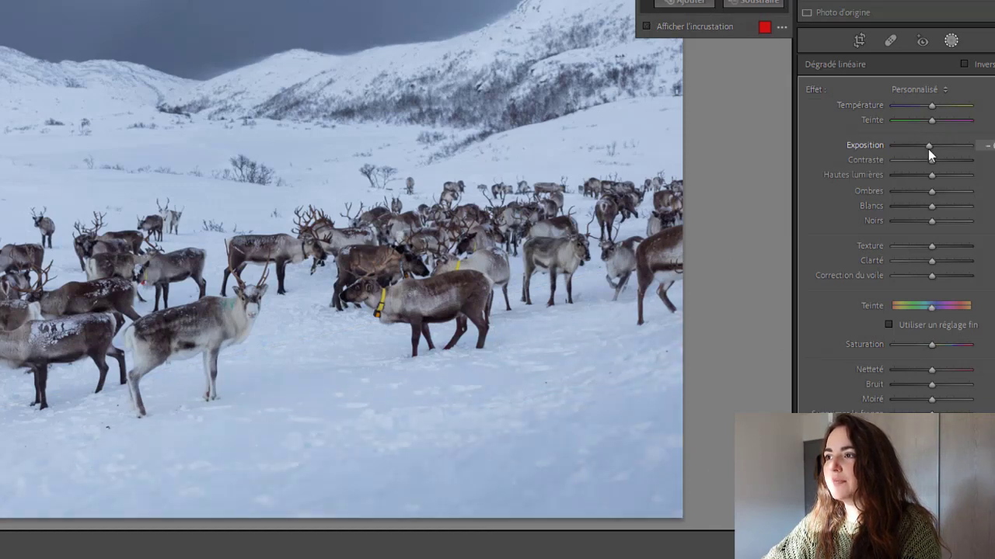
left_click(911, 370)
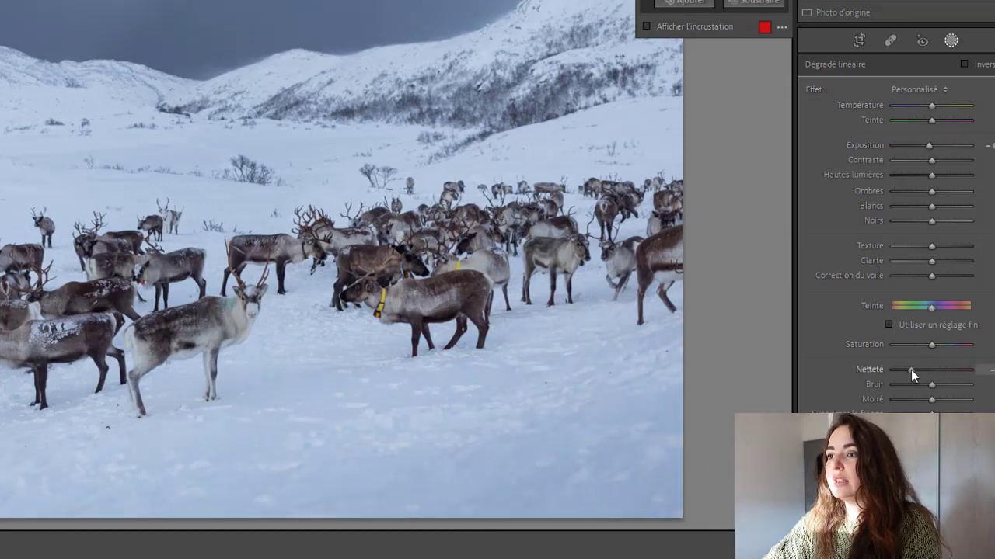
left_click_drag(910, 370, 907, 370)
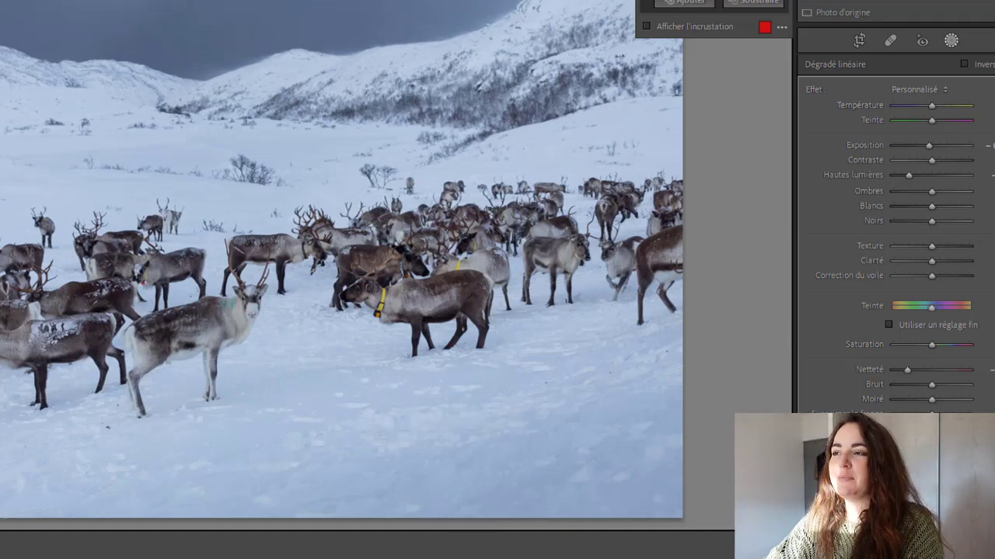
key("shift+w")
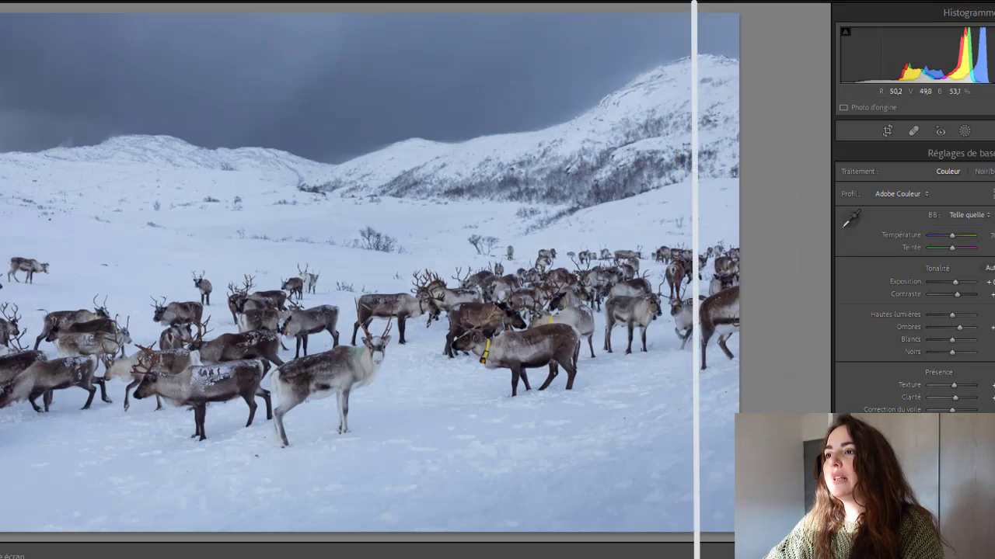
Tighten the crop to exclude the cut-off reindeer at the photo's right edge, shift the image slightly down in the frame and apply it
left_click(887, 131)
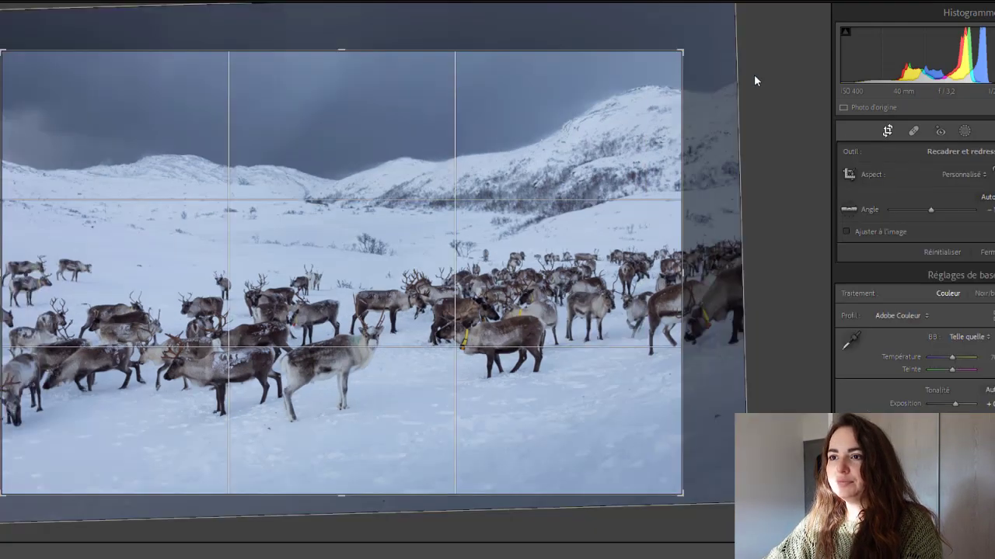
left_click_drag(680, 50, 660, 60)
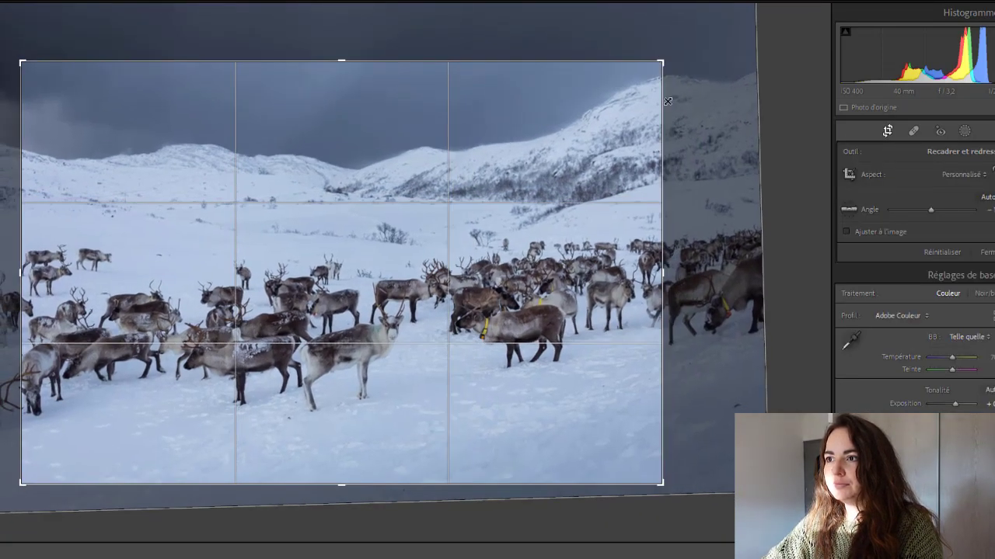
left_click_drag(513, 408, 513, 417)
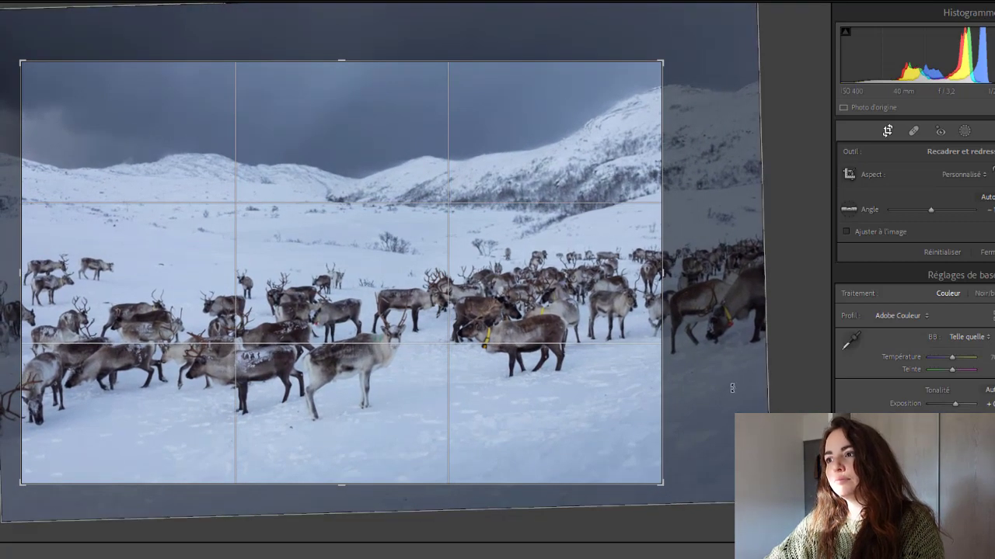
key("Return")
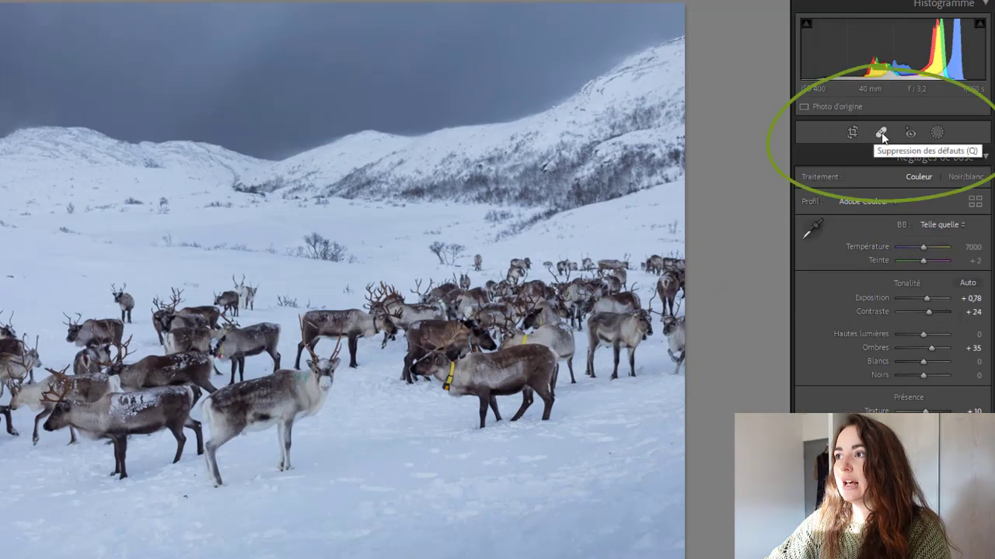
Remove the small dark speck in the snow beside the front reindeer's hind hoof using the healing brush at size 19
left_click(192, 509)
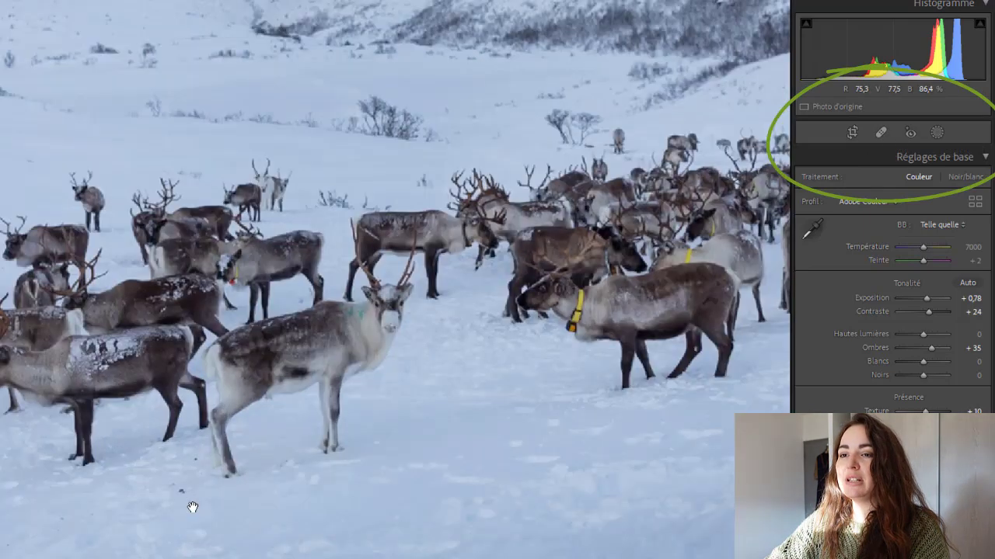
left_click_drag(191, 507, 312, 407)
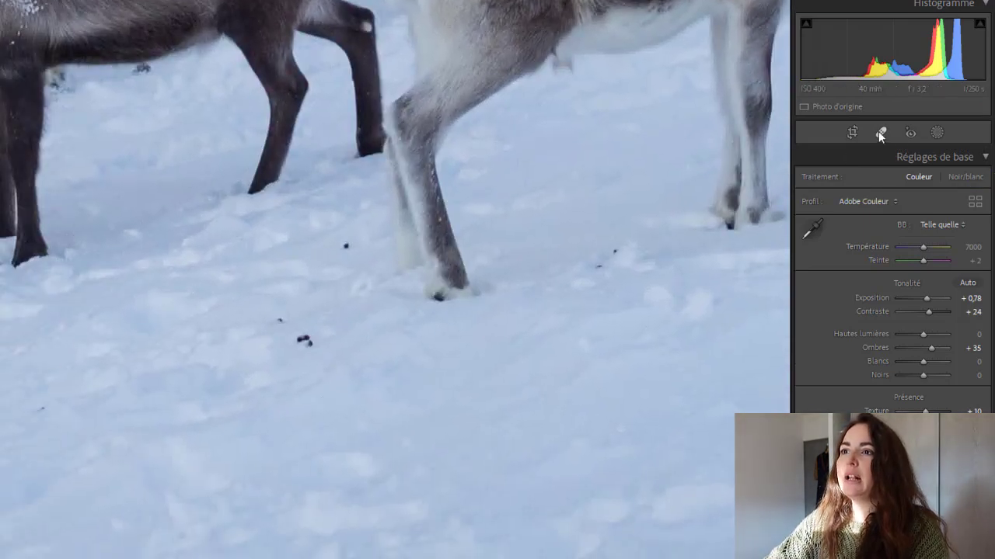
left_click(878, 133)
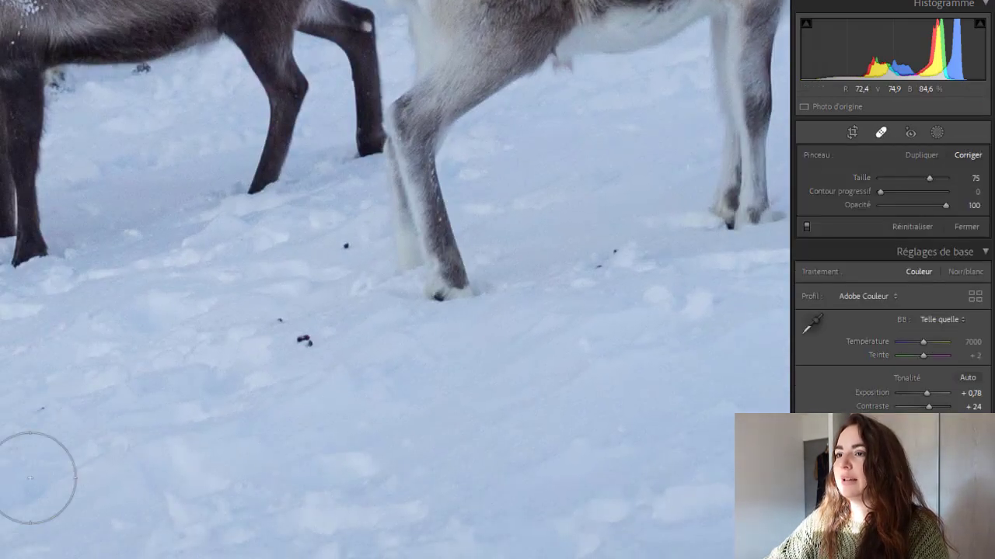
scroll(240, 378, "down", 5)
scroll(240, 378, "down", 4)
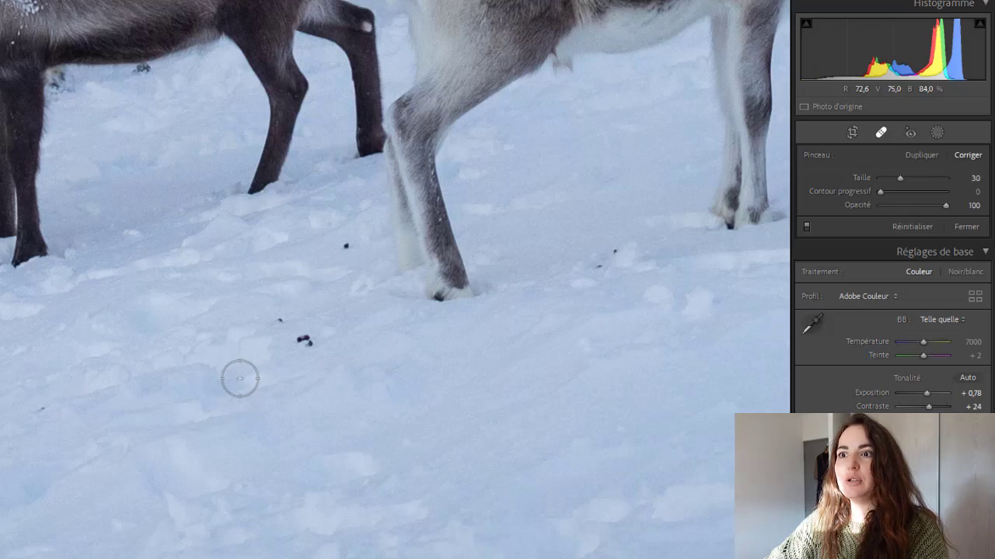
scroll(278, 318, "down", 2)
left_click(280, 320)
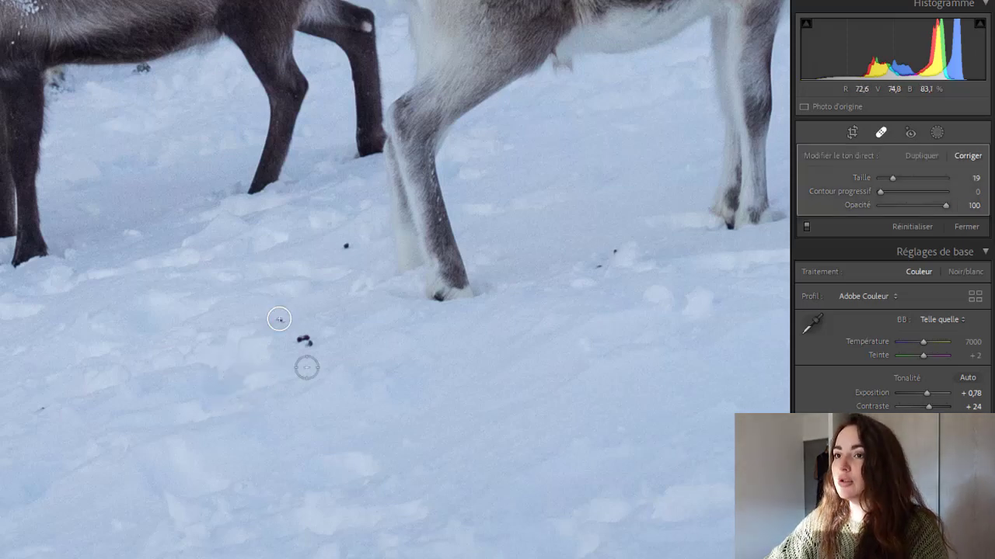
Cycle through alternative source areas for the repair of the small speck in the foreground snow
key("slash")
key("slash")
key("slash")
key("slash")
key("slash")
key("slash")
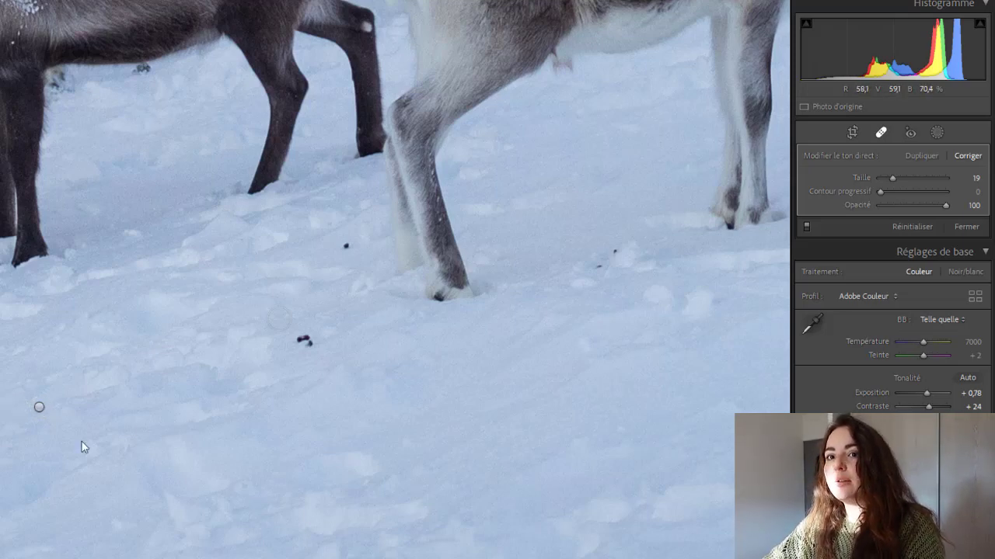
Heal the dark cluster and the speck near the front reindeer's hind hoof at size 19, and the specks between its legs at size 13
left_click(303, 342)
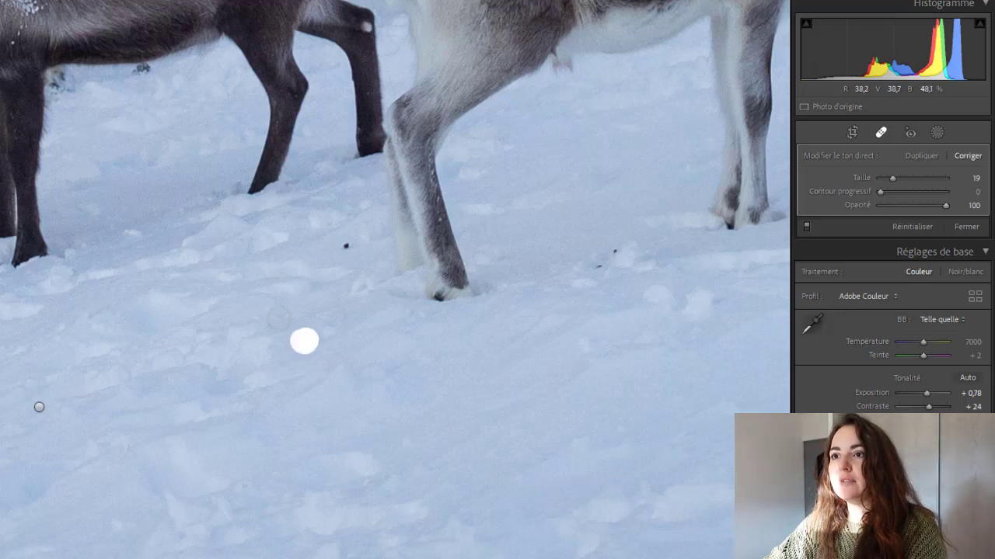
left_click(347, 245)
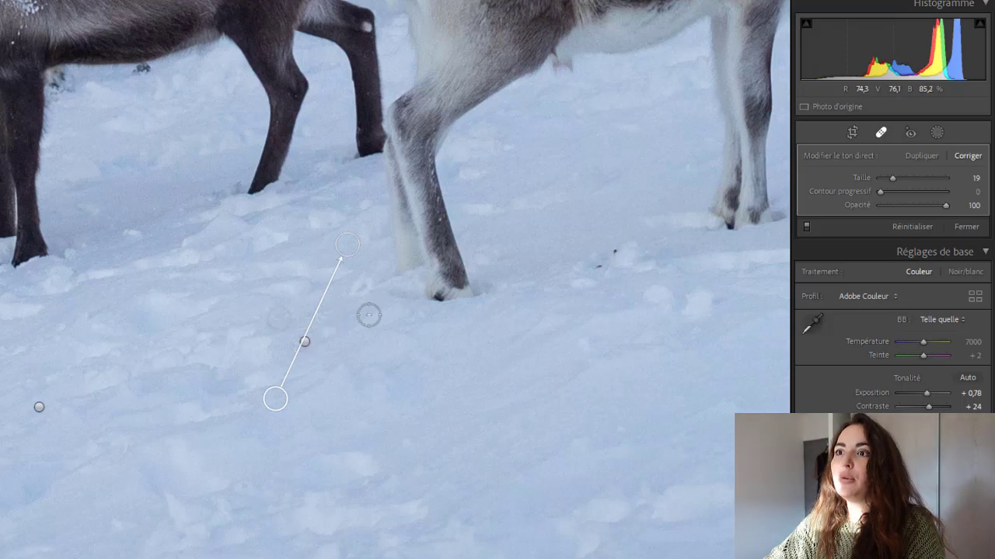
left_click(614, 252)
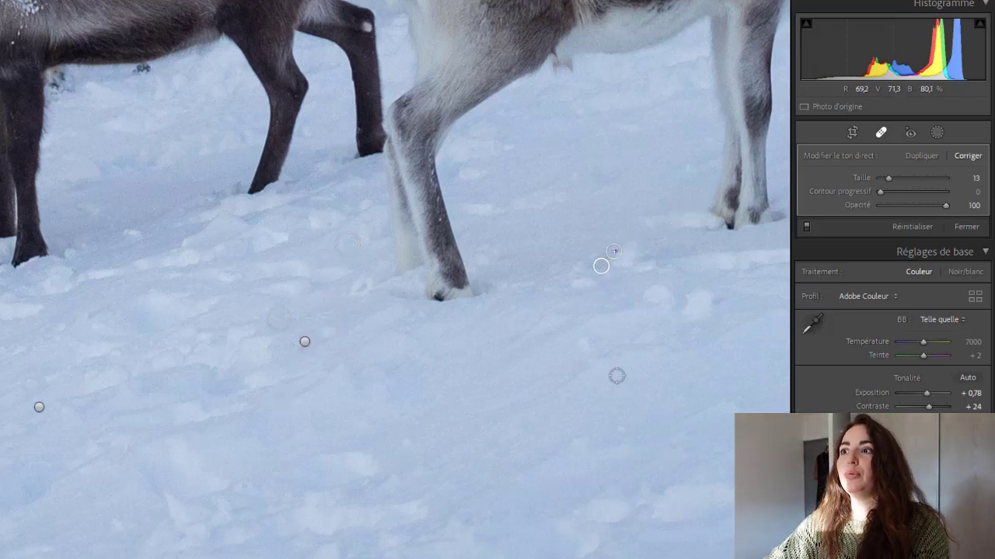
Heal the speck in the open foreground snow to the right of the collared reindeer with brush size 17
left_click_drag(657, 453, 0, 391)
left_click_drag(647, 305, 291, 558)
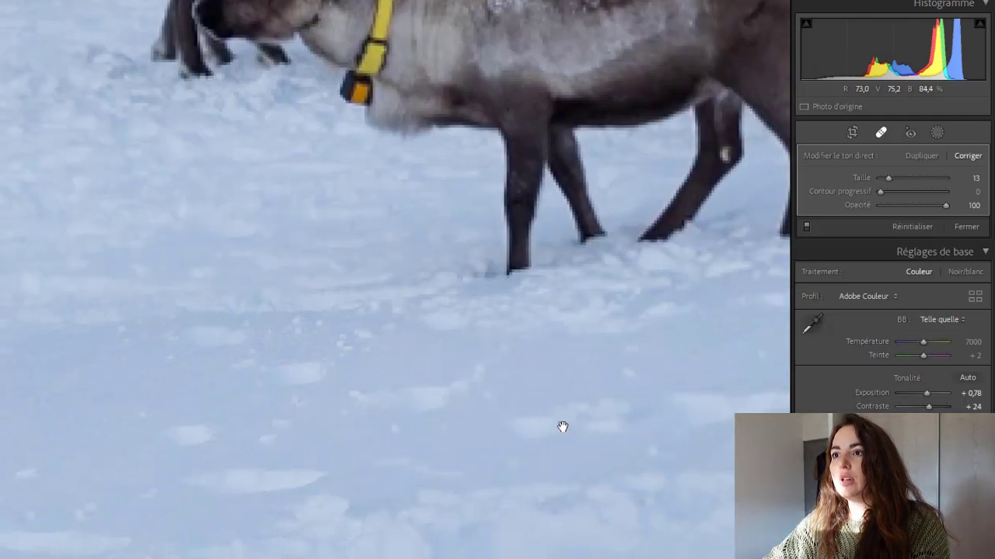
left_click_drag(562, 425, 156, 202)
left_click(653, 155)
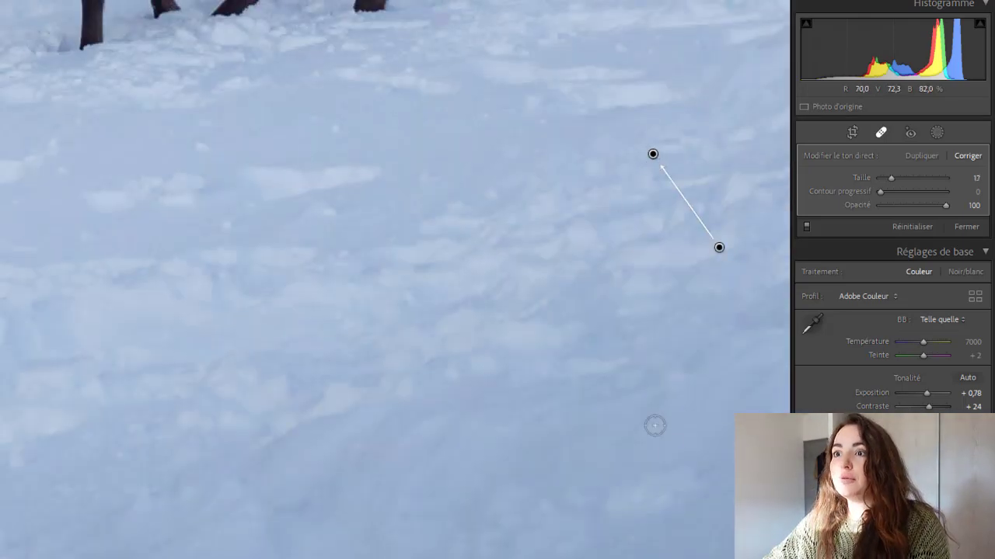
Heal the dark speck in the snow below the head of the snow-dusted reindeer in the left foreground
key("q")
left_click(435, 485)
left_click(47, 493)
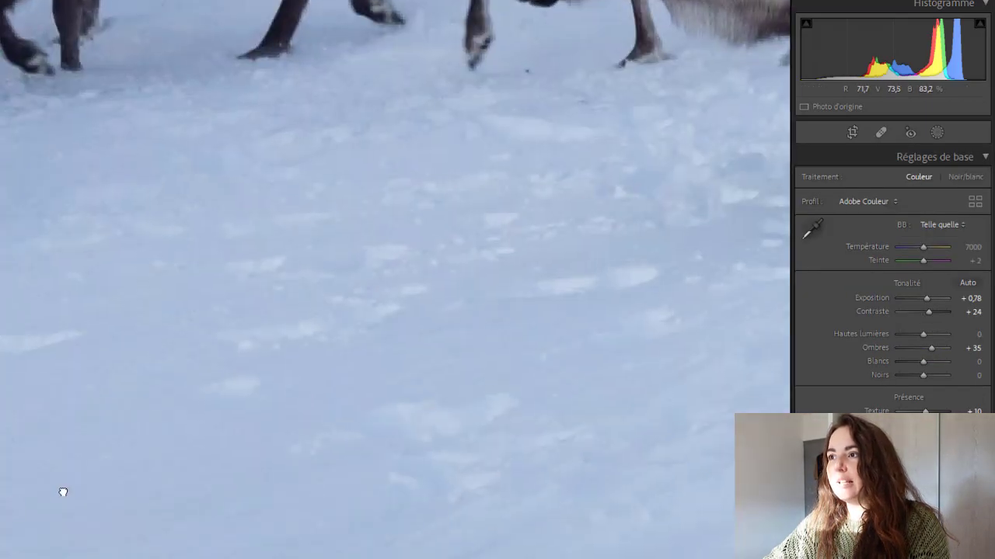
left_click_drag(453, 179, 209, 390)
key("q")
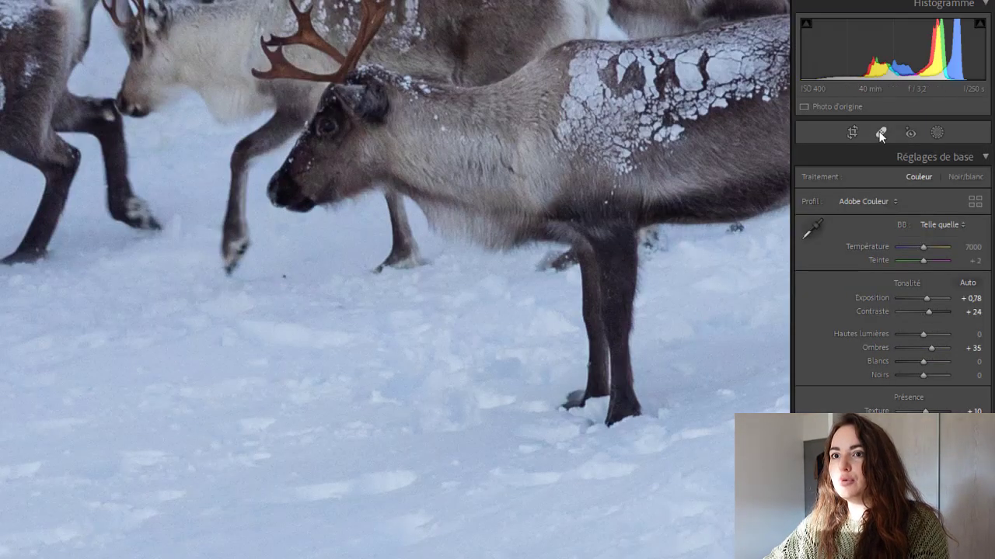
left_click(285, 276)
Heal a dark spot in the open snow above the left part of the herd with brush size 21, and close the healing tool
left_click_drag(217, 393, 847, 258)
left_click_drag(177, 311, 334, 497)
left_click_drag(636, 136, 334, 558)
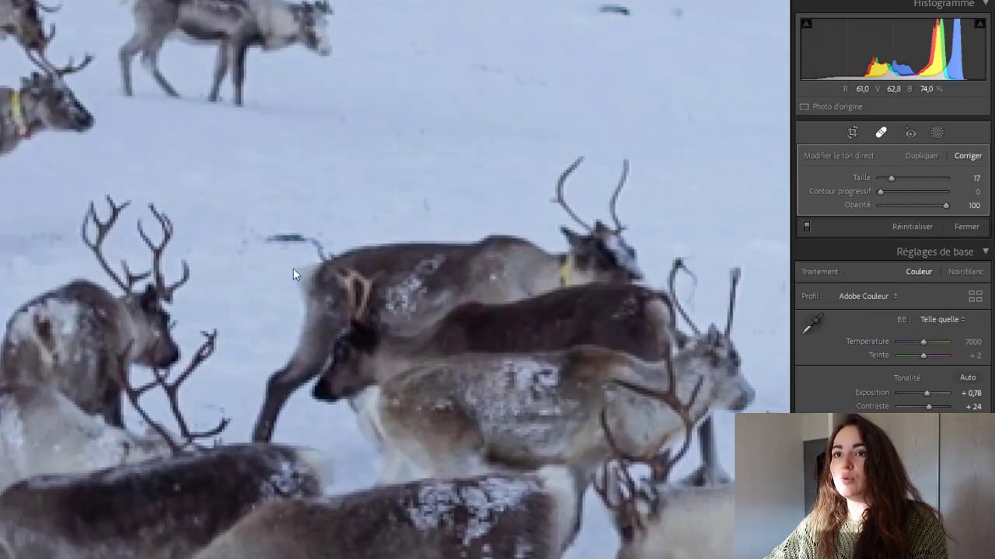
mouse_move(391, 237)
left_mouse_down()
mouse_move(169, 381)
mouse_move(94, 458)
left_mouse_up()
left_click(319, 230)
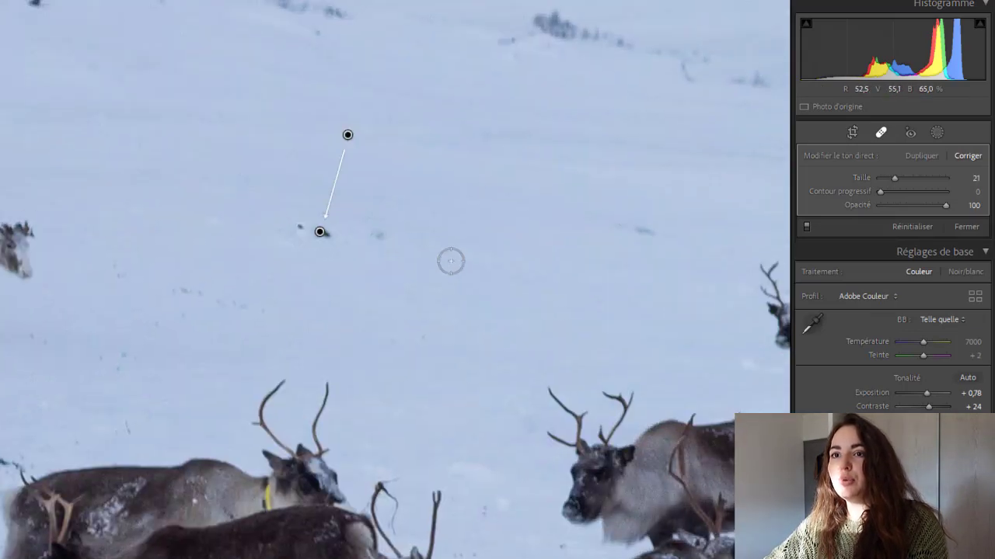
key("q")
left_click(206, 481)
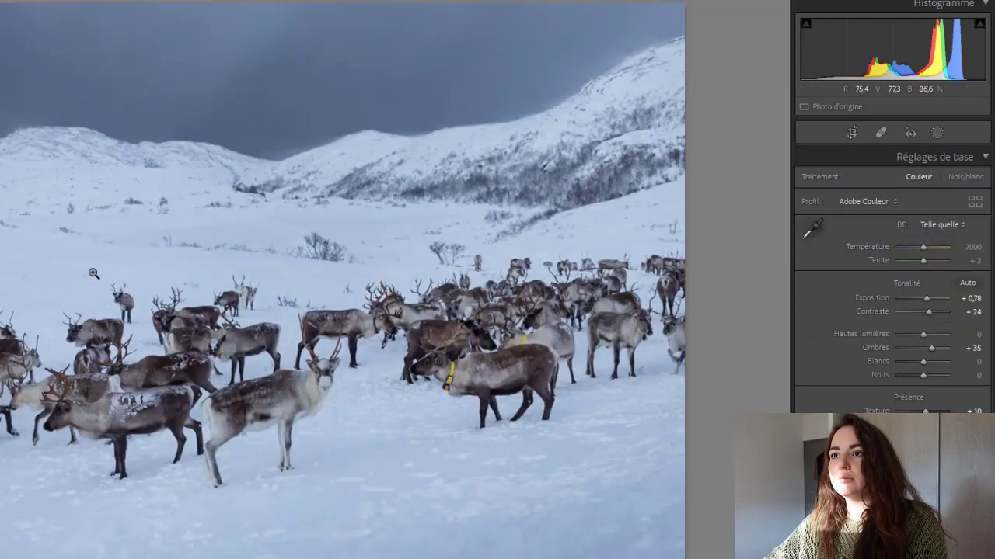
Check the snow at the upper left for distractions and heal a spot in the foreground snow near the photo's right edge with brush size 17
left_click(46, 277)
key("q")
key("q")
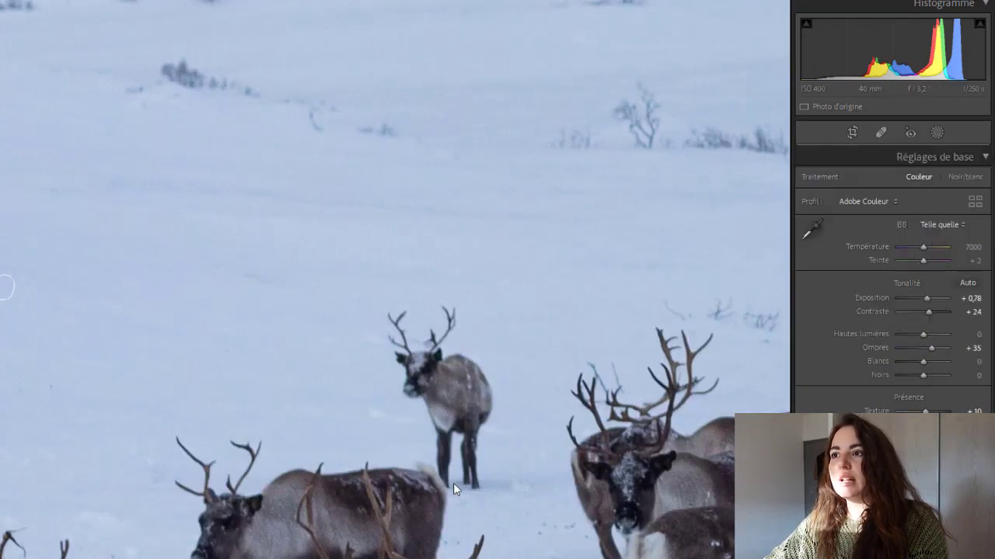
left_click(453, 483)
left_click(688, 521)
key("q")
left_click(657, 434)
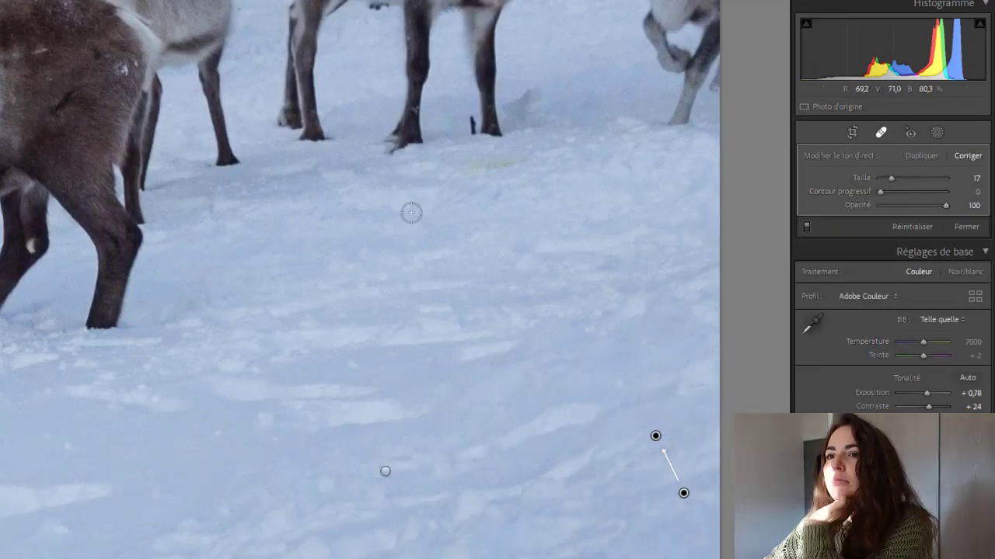
Heal the yellow stain in the snow by the hooves near the right edge with brush size 21, and close the healing tool
left_click_drag(516, 163, 471, 167)
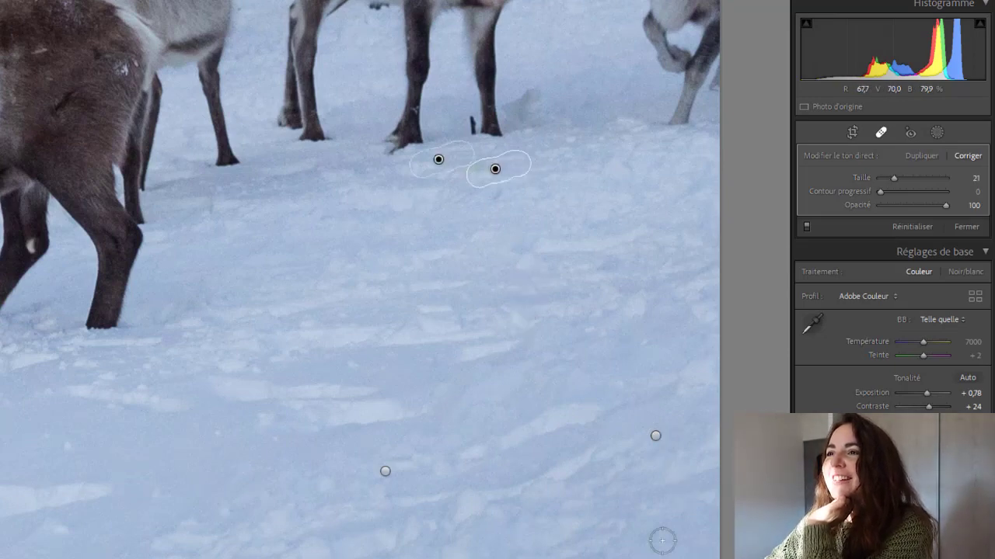
key("q")
left_click(528, 523)
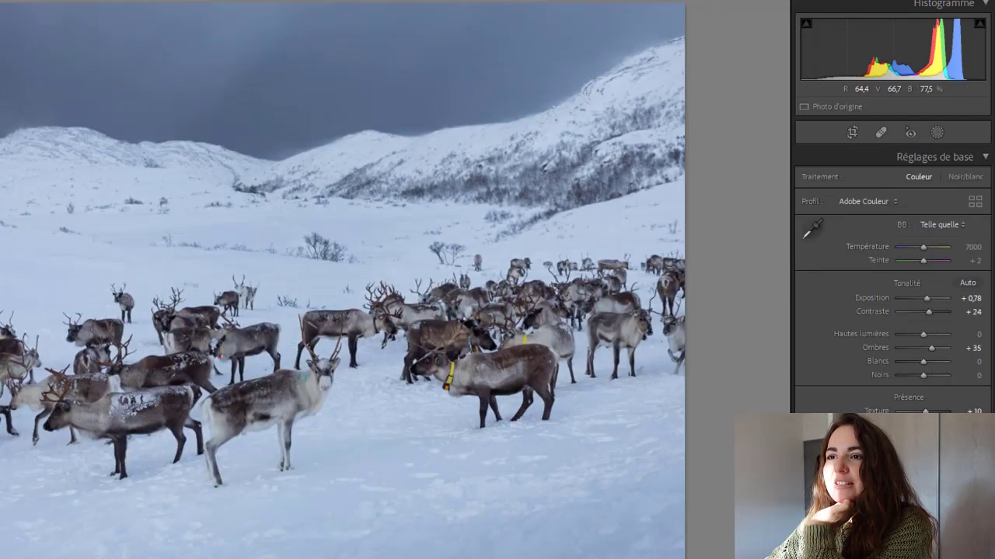
Heal the specks behind the front reindeer's back and beside its head, reducing the brush size from 21 to 13
left_click(262, 373)
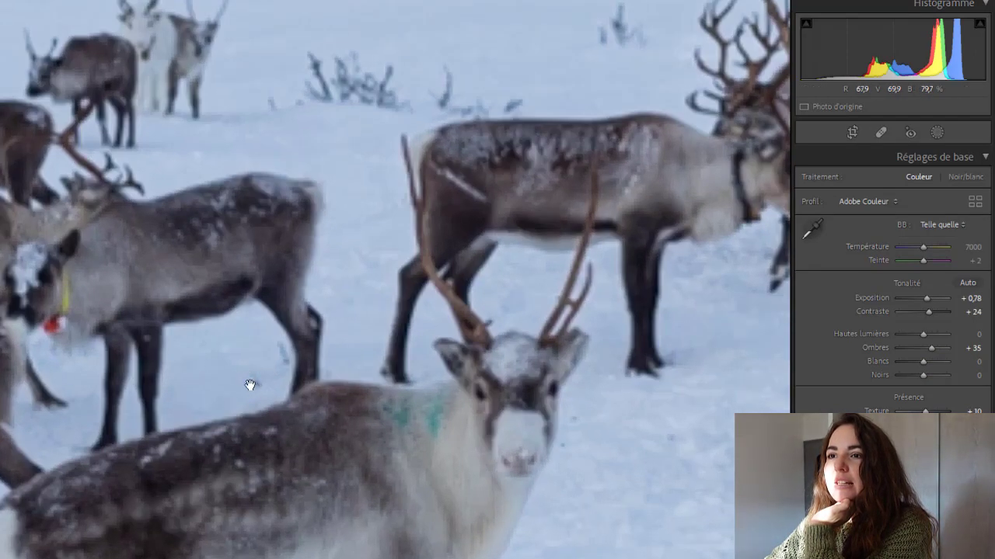
left_click(881, 132)
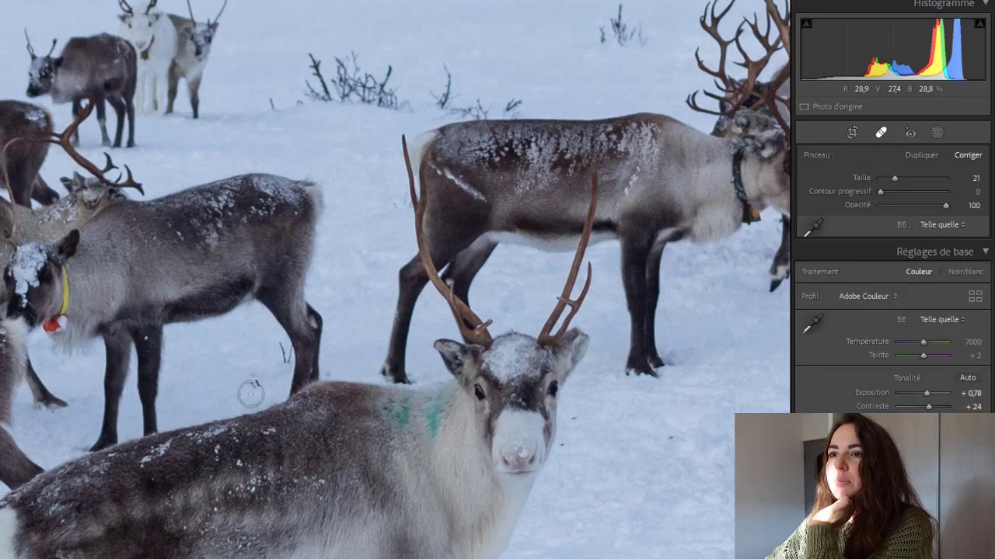
left_click(254, 383)
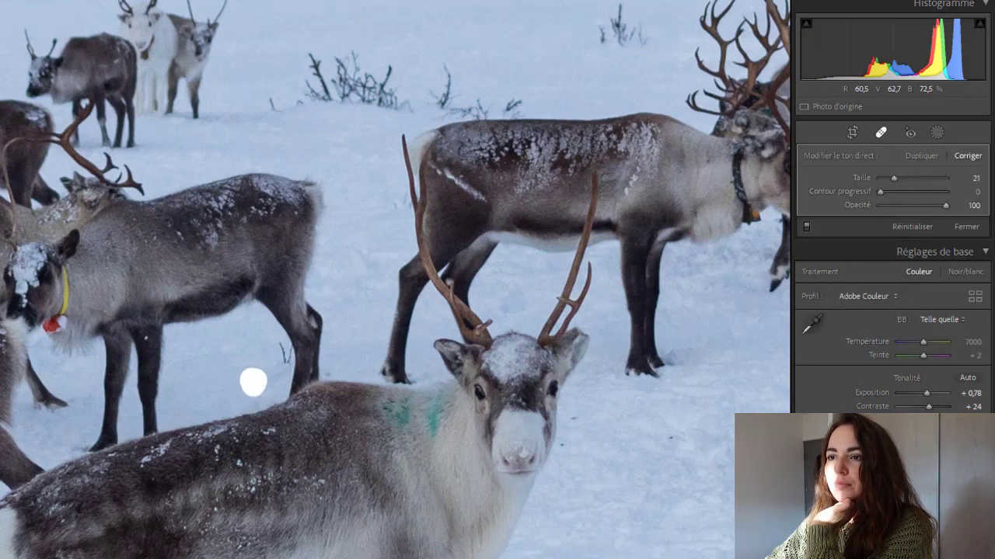
scroll(268, 504, "down", 1)
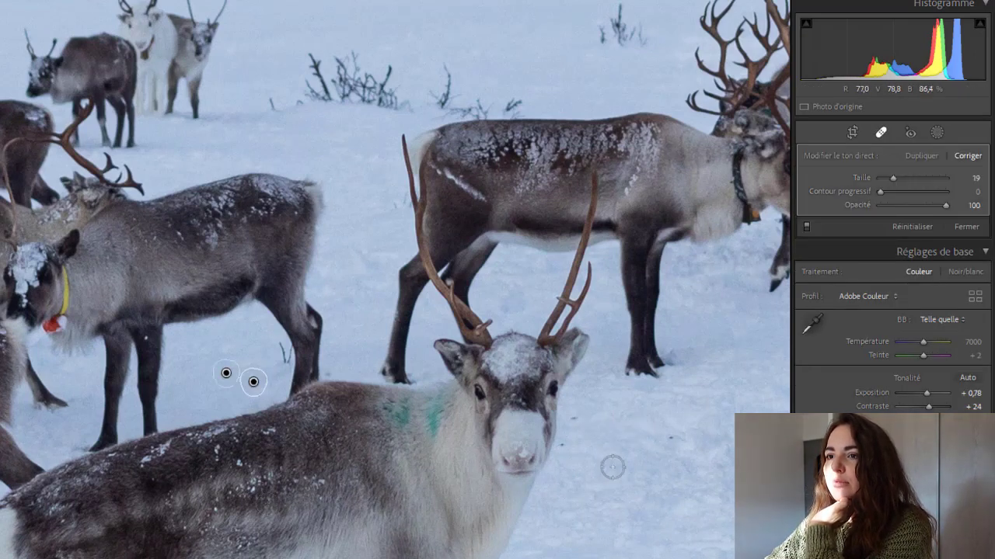
scroll(673, 460, "down", 2)
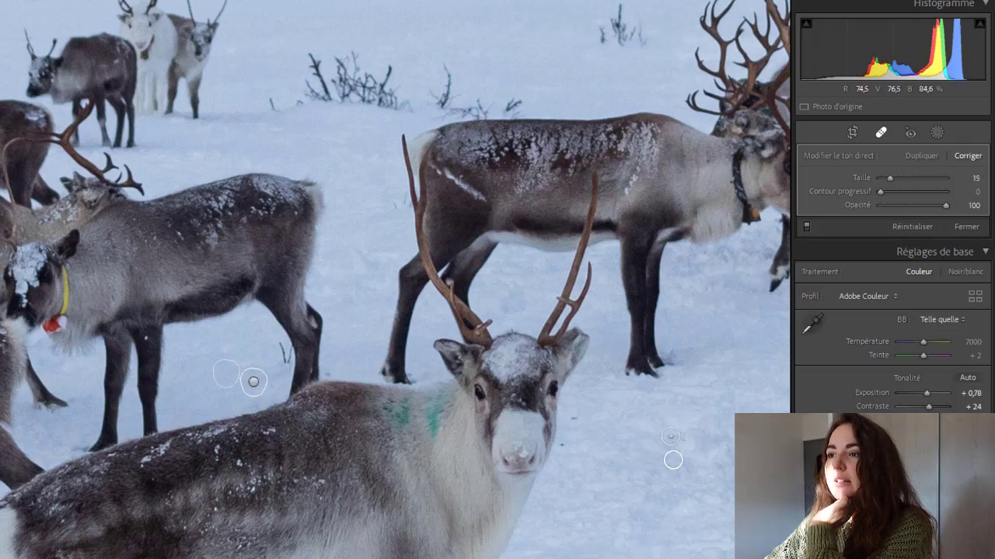
left_click(575, 417)
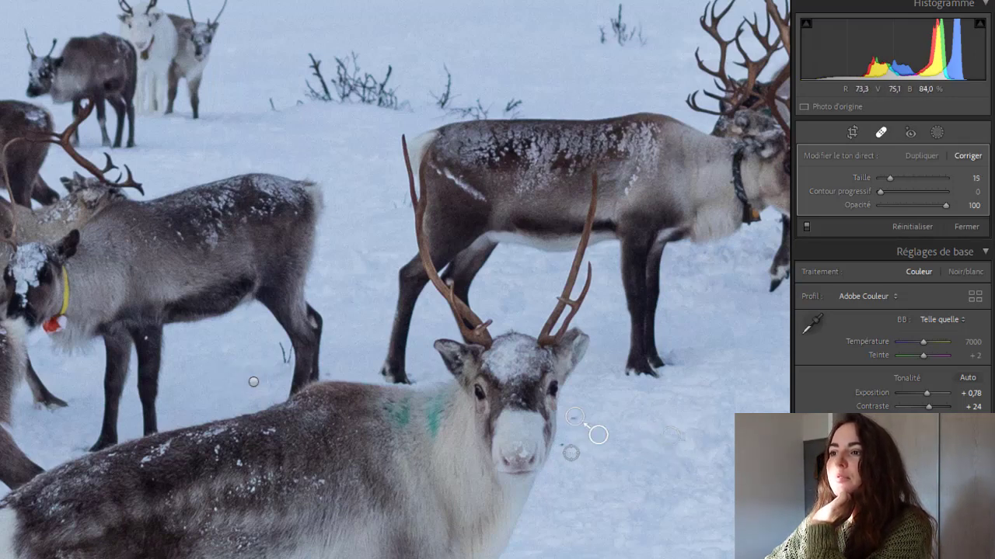
left_click_drag(570, 454, 564, 446)
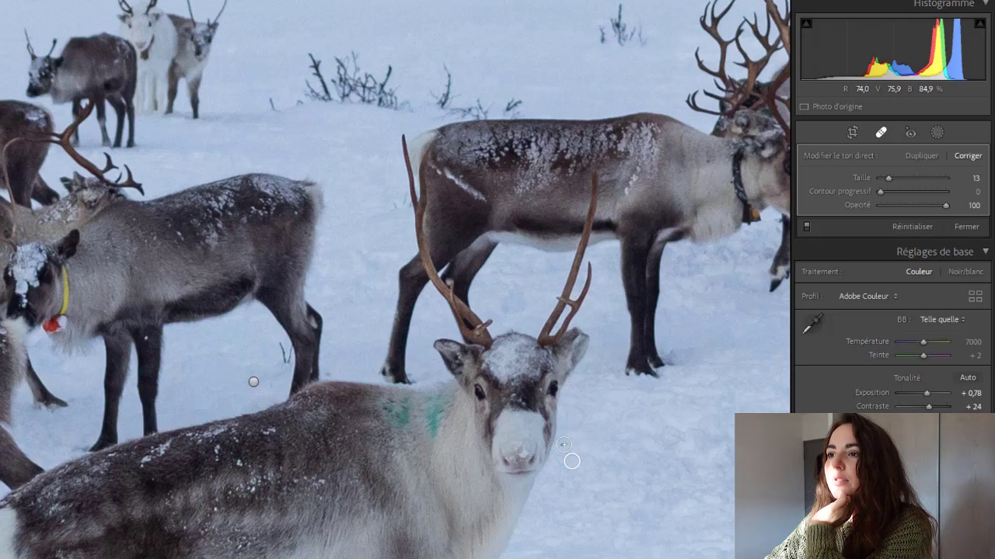
Heal the tiny speck above the front reindeer's back, beside the other animal's hind hoof, at size 8, and return to the full photo view
left_click_drag(700, 492, 505, 472)
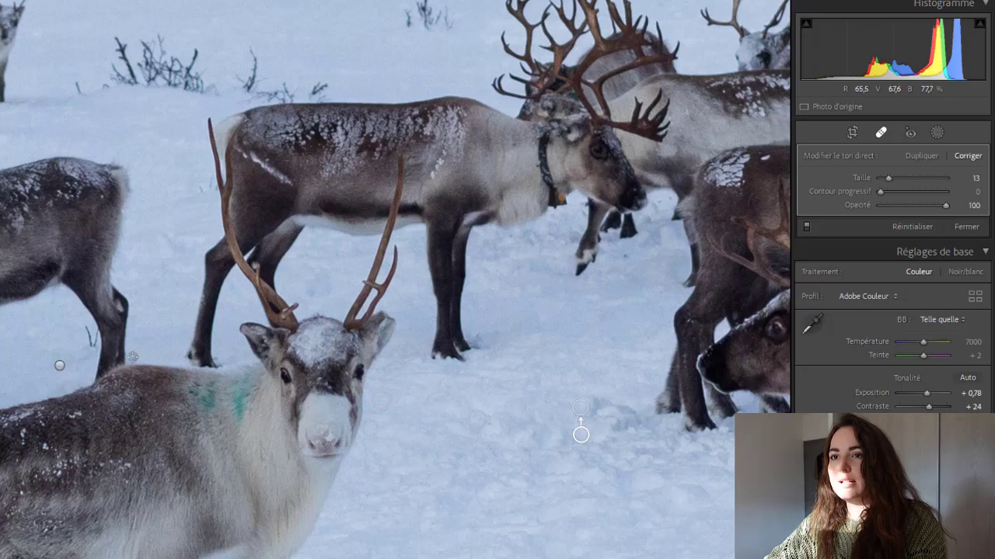
left_click(133, 357)
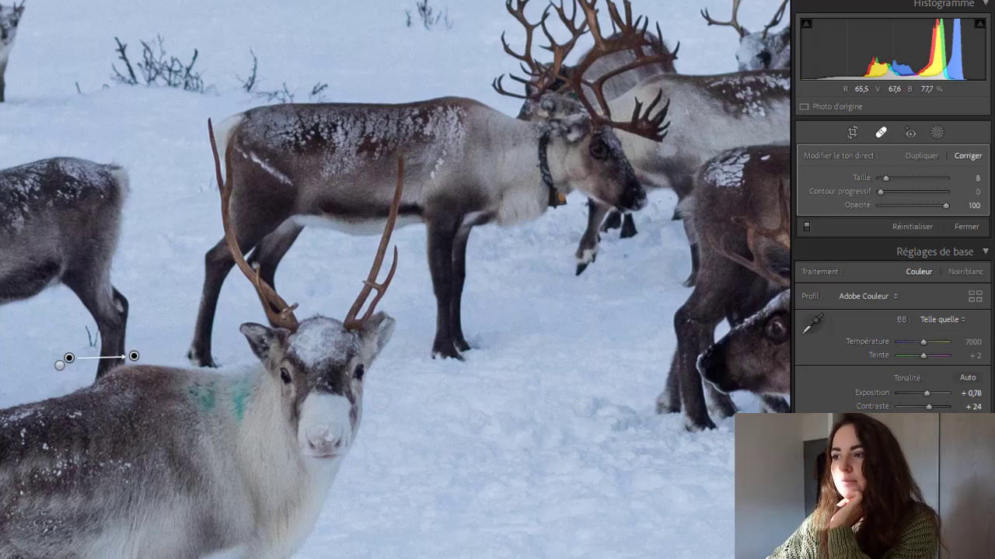
key("q")
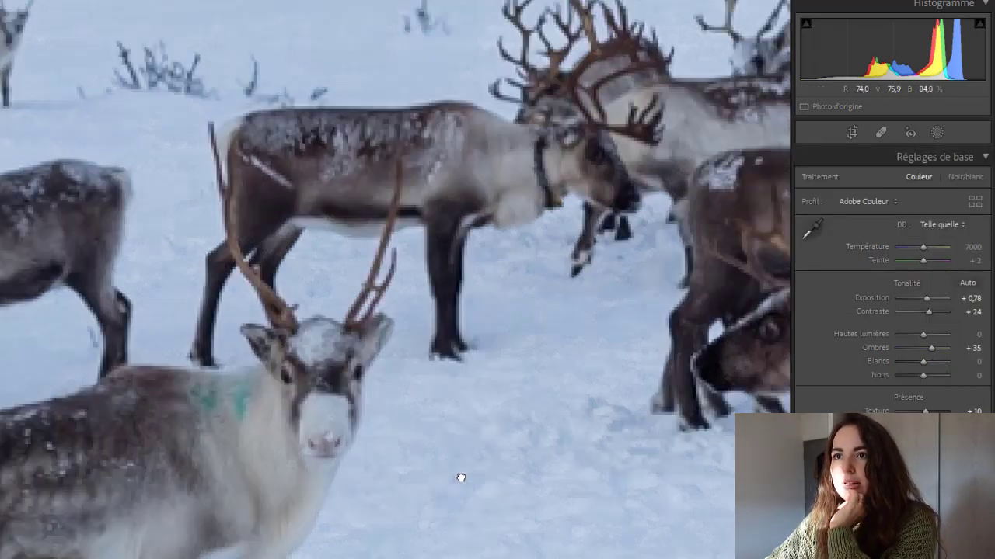
left_click(460, 477)
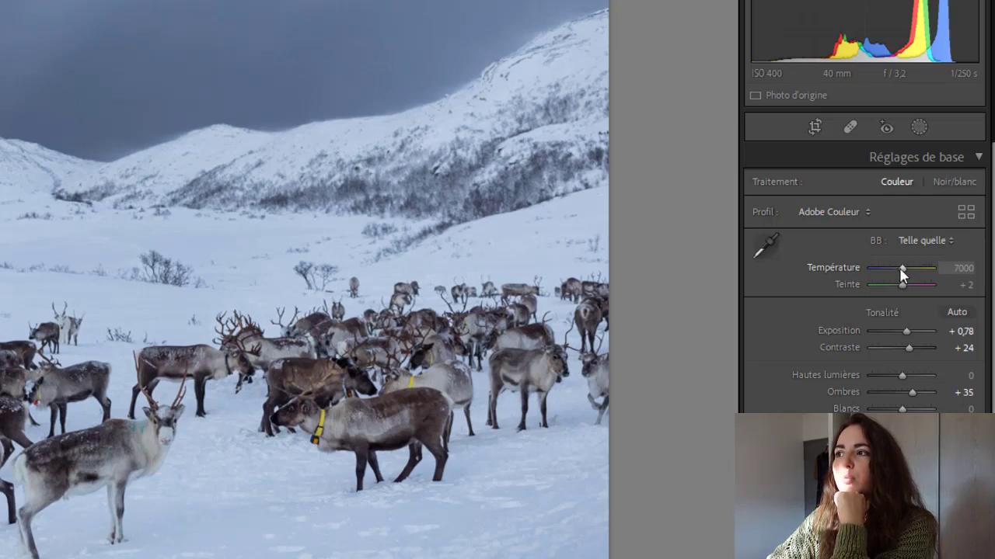
Warm the white balance slightly by setting the photo's Temperature to 7211
left_click_drag(902, 268, 905, 268)
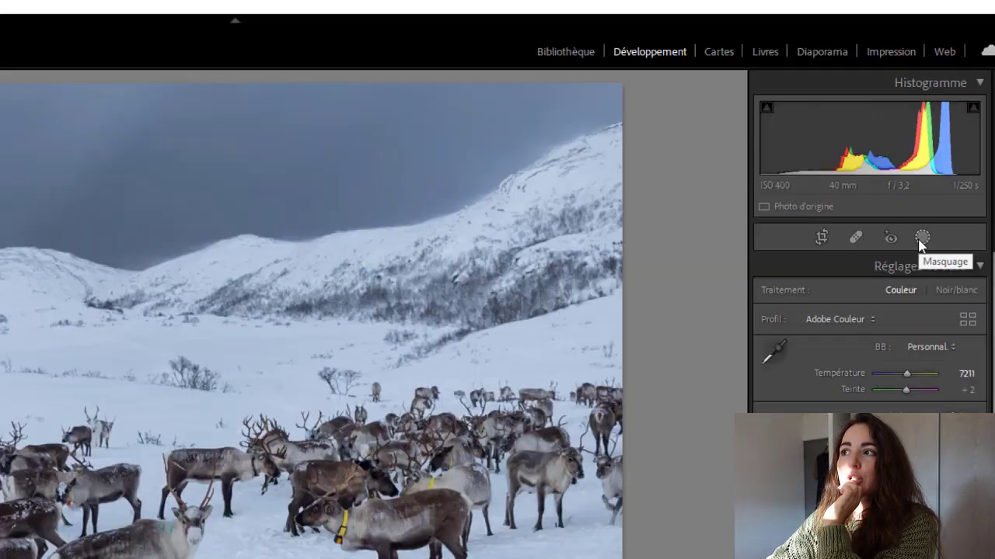
Create a second linear gradient mask over the foreground snow, fading upward into the herd and tilted up toward the right edge
left_click(947, 163)
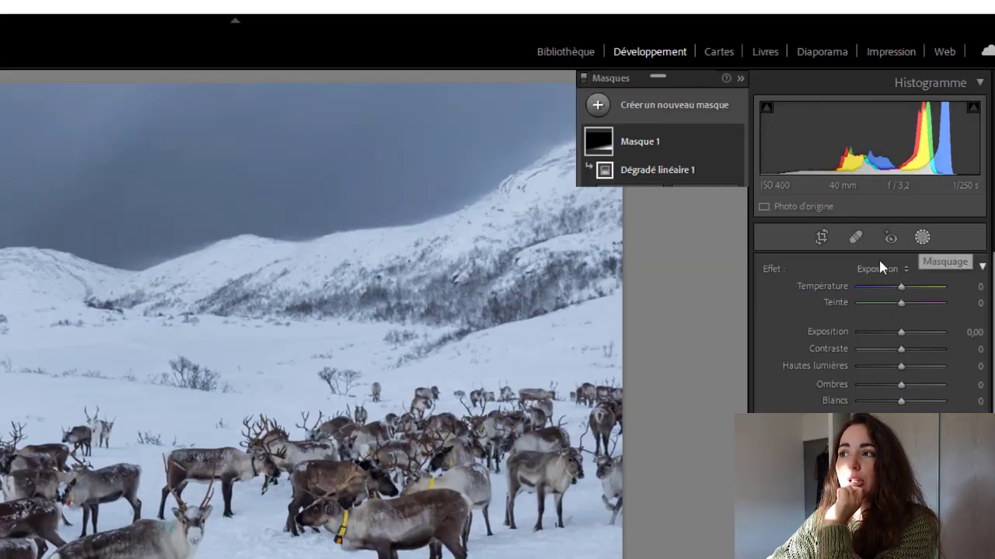
left_click(760, 79)
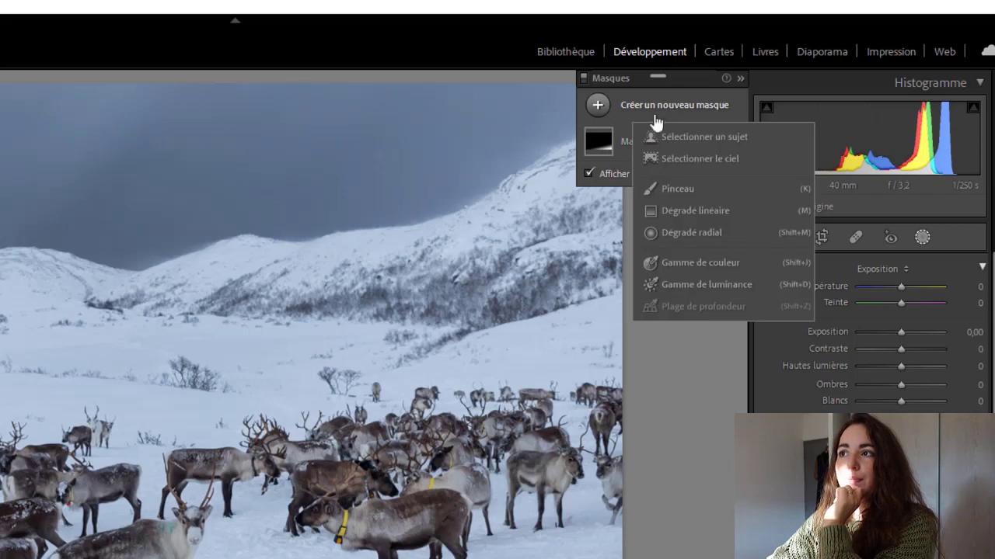
left_click(678, 220)
left_click_drag(543, 544, 517, 381)
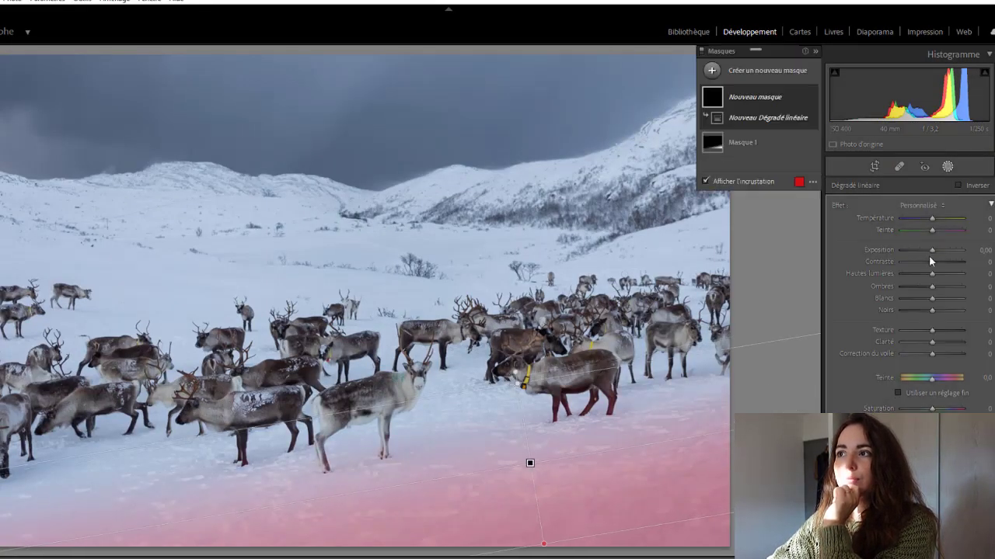
Darken the second foreground snow gradient mask by setting its Exposure to −0.55
left_click_drag(931, 251, 928, 251)
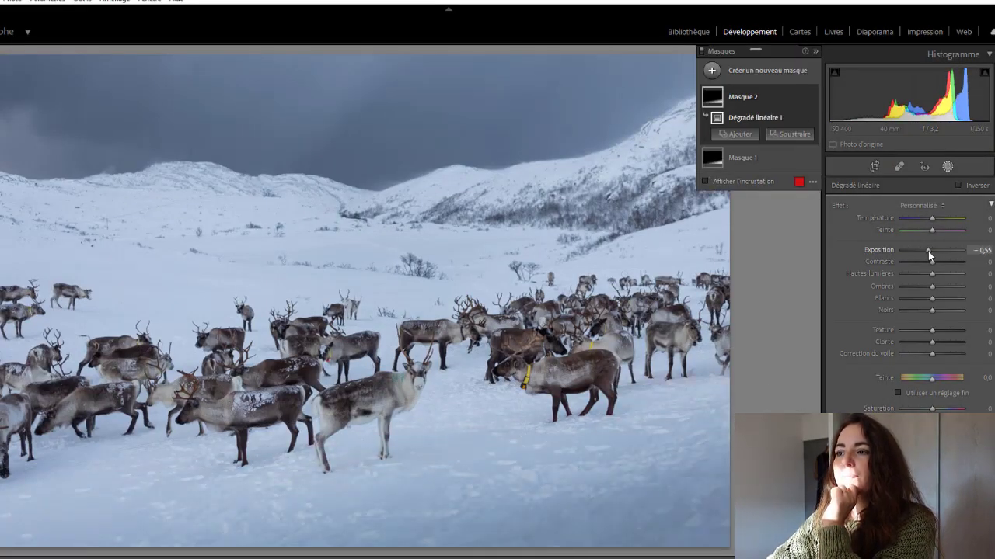
Add a tilted linear gradient mask over the sky and mountains, with Whites at 18 and Contrast at 25
left_click(711, 70)
left_click(757, 111)
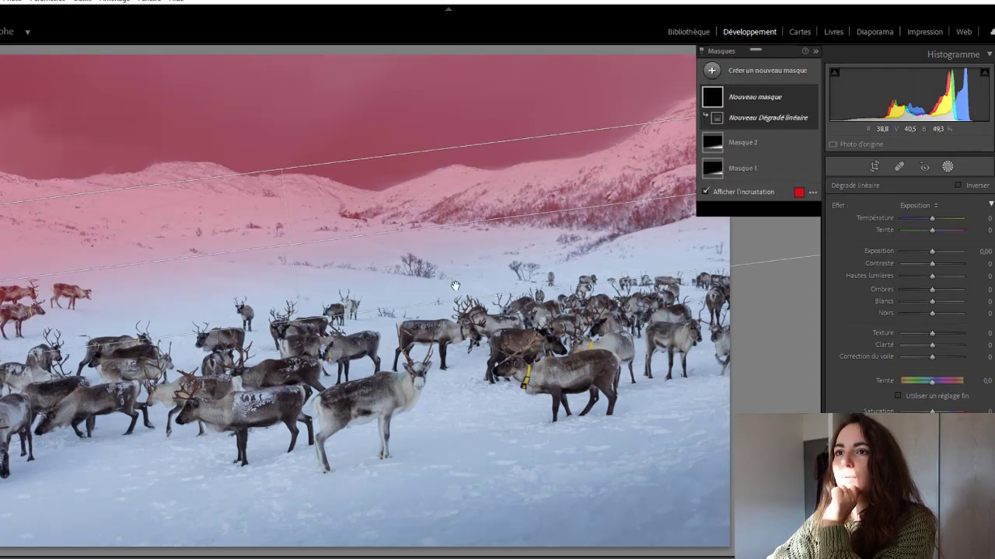
left_click_drag(931, 297, 937, 299)
left_click_drag(932, 262, 940, 265)
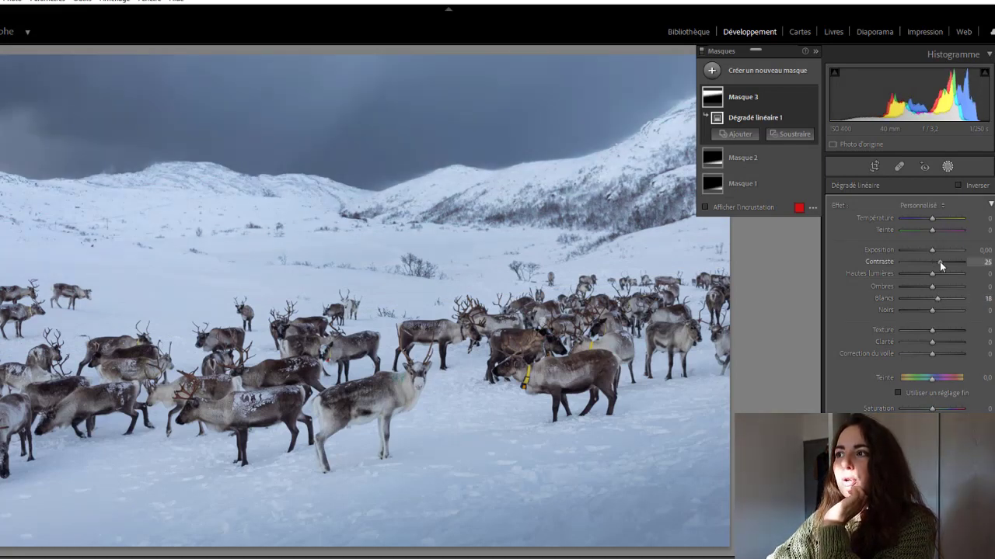
Leave masking and warm the photo's white balance to Temperature 7775 and Tint +4
left_click(948, 167)
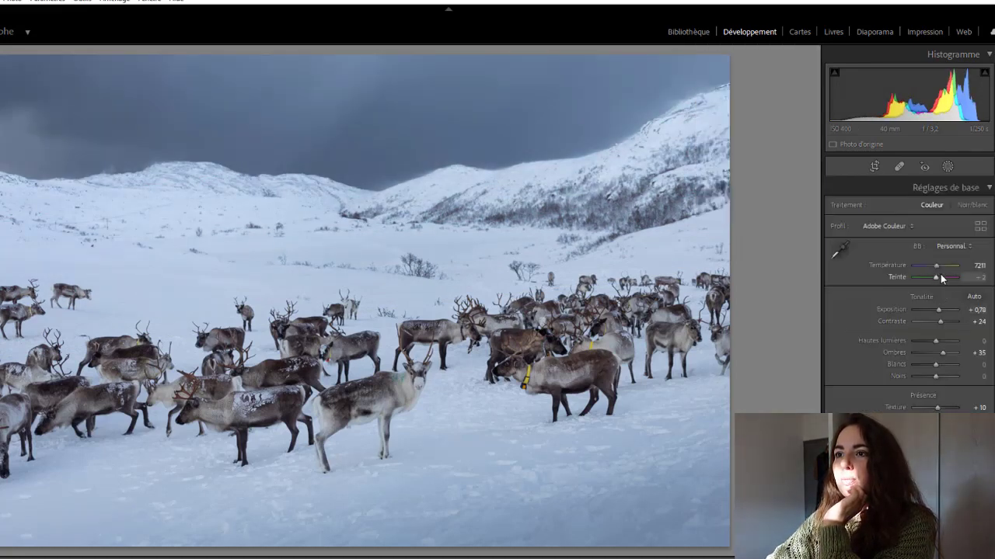
left_click_drag(937, 266, 939, 268)
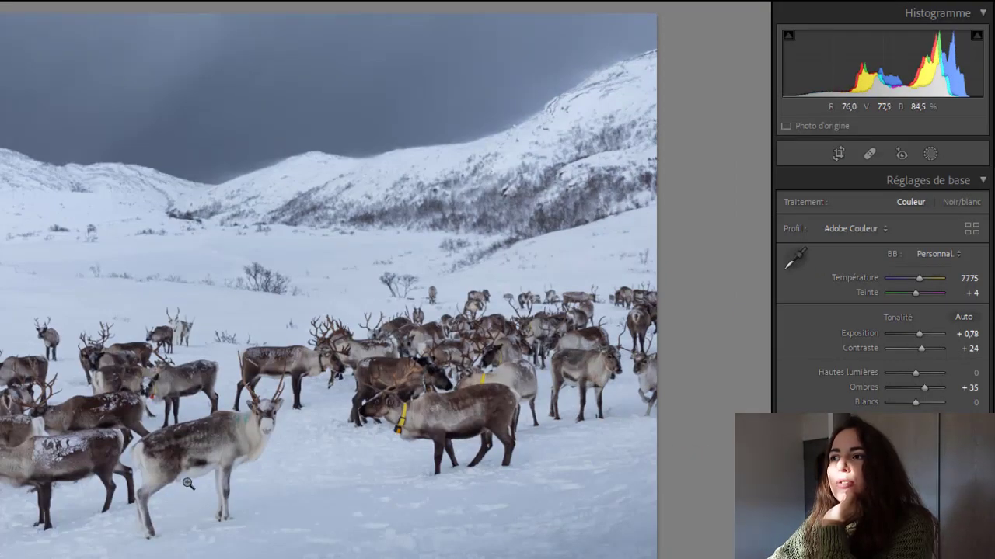
Create a brush mask and paint it over the face of the front reindeer looking at the camera
left_click(931, 153)
left_click(688, 35)
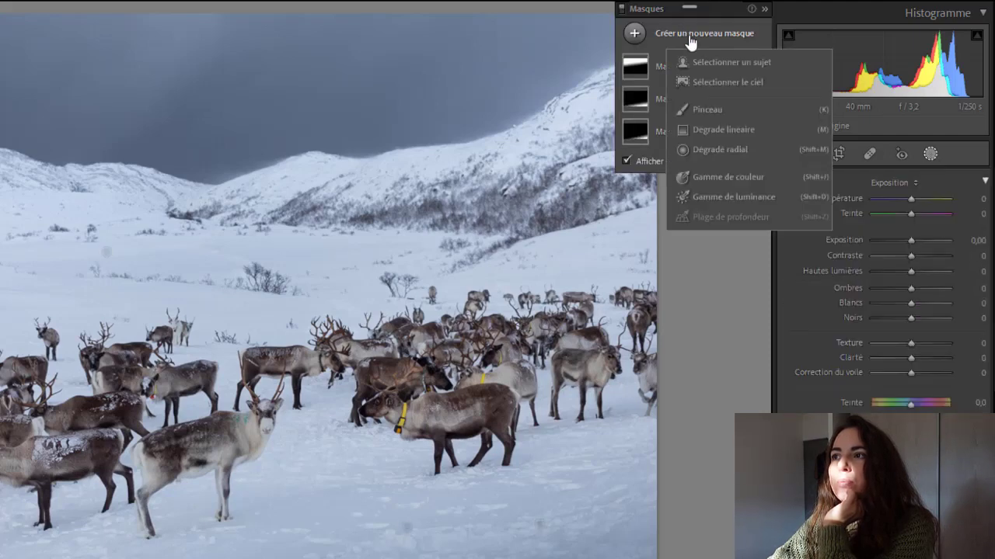
left_click(721, 111)
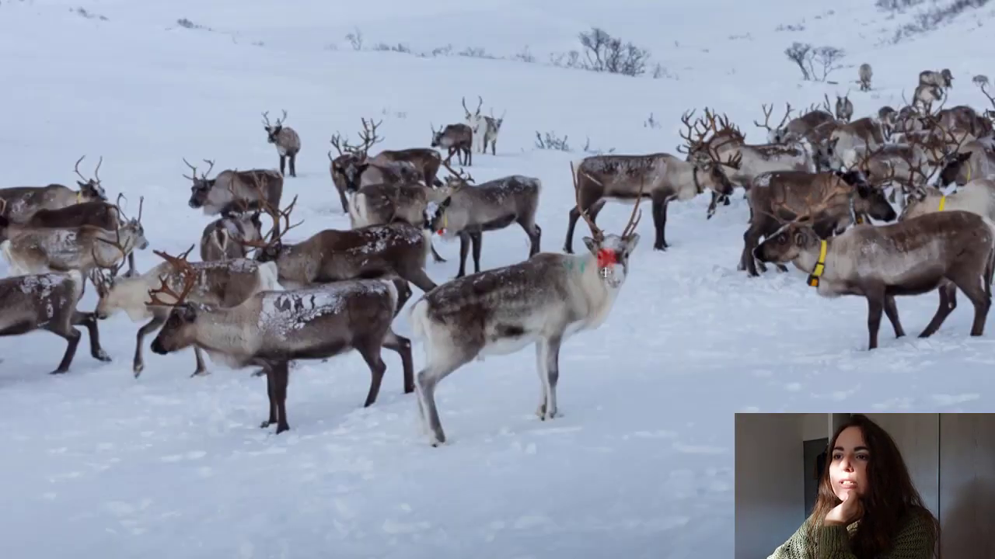
left_click_drag(605, 272, 624, 253)
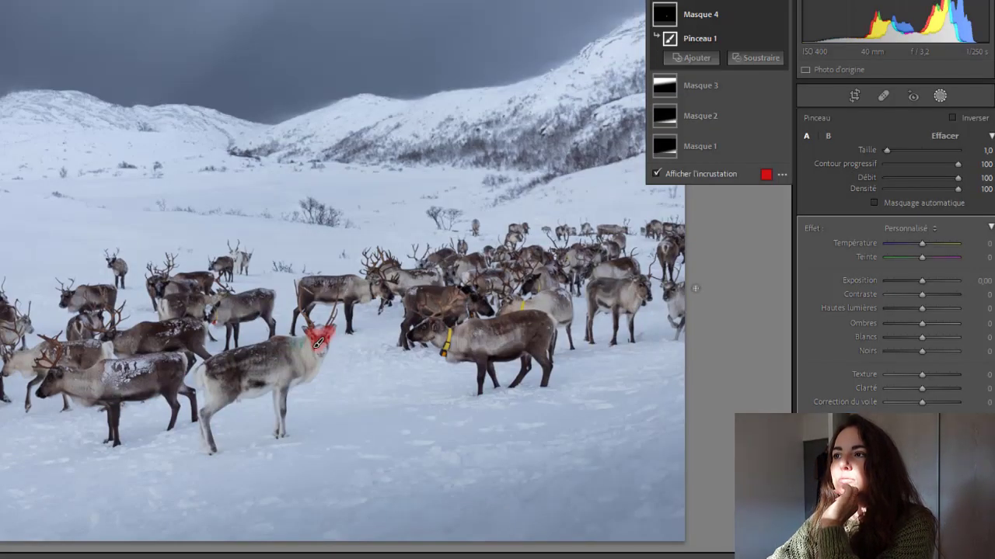
Bring out the masked reindeer face by setting the brush mask's Shadows to 31 and Clarity to 22
left_click_drag(926, 324, 933, 324)
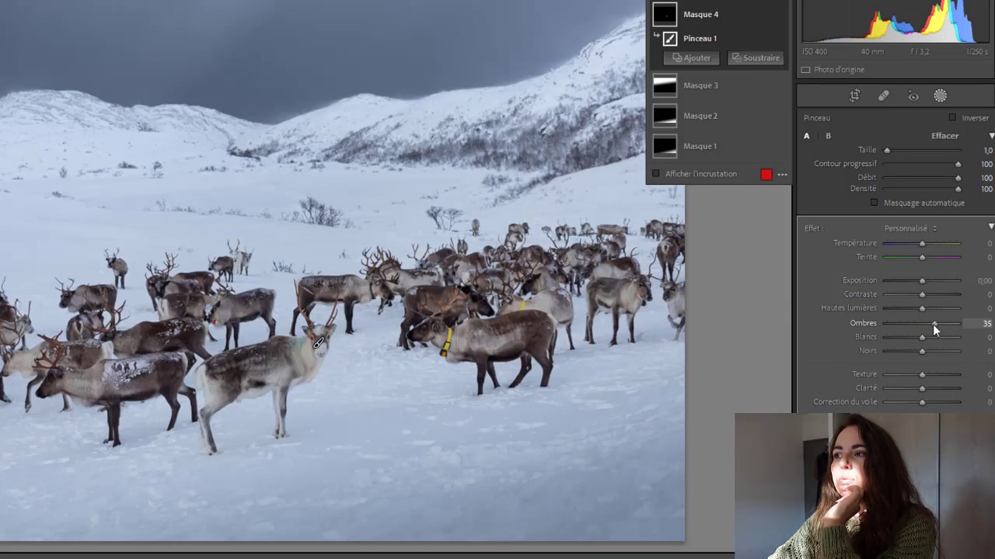
left_click(930, 387)
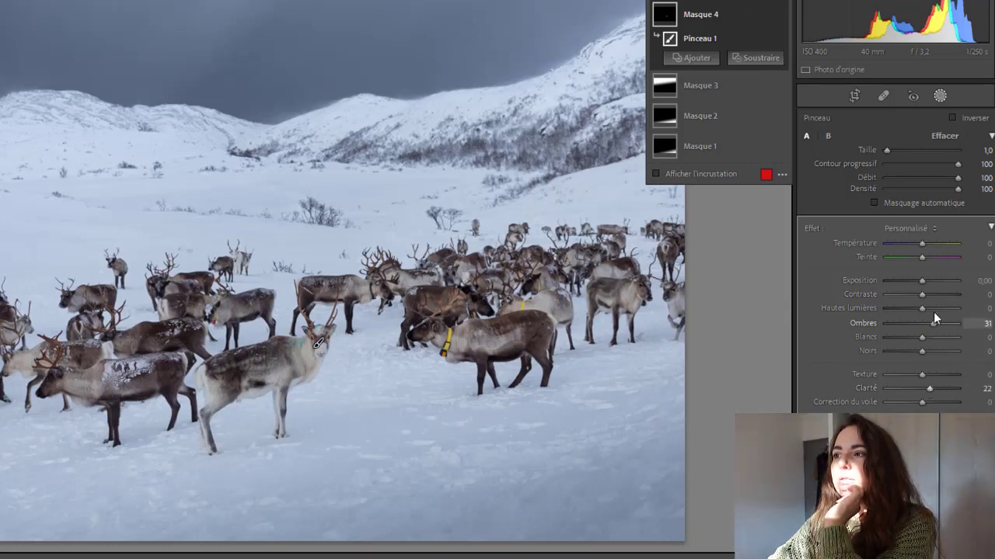
left_click_drag(909, 296, 912, 293)
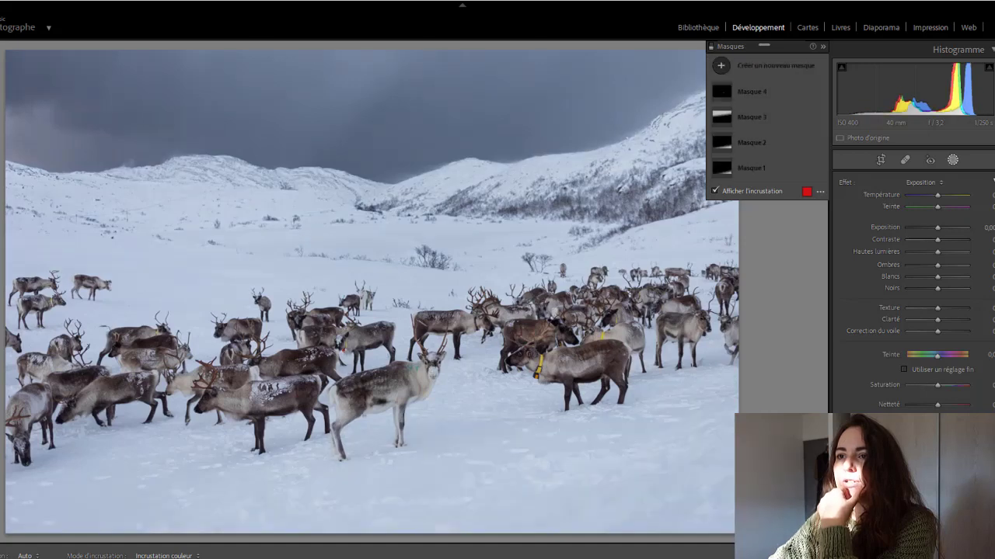
Compare the photo with all mask adjustments switched off and on
left_click(711, 47)
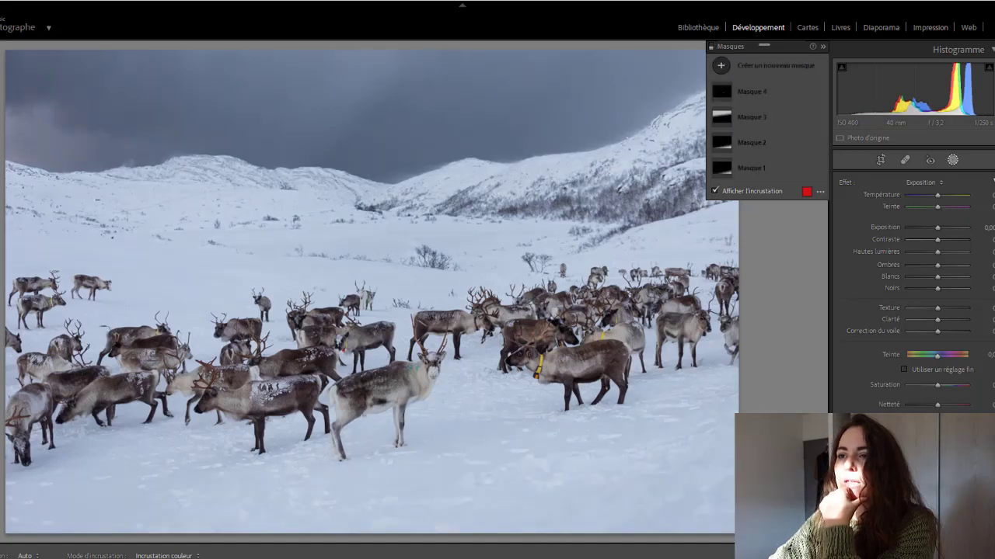
left_click(710, 46)
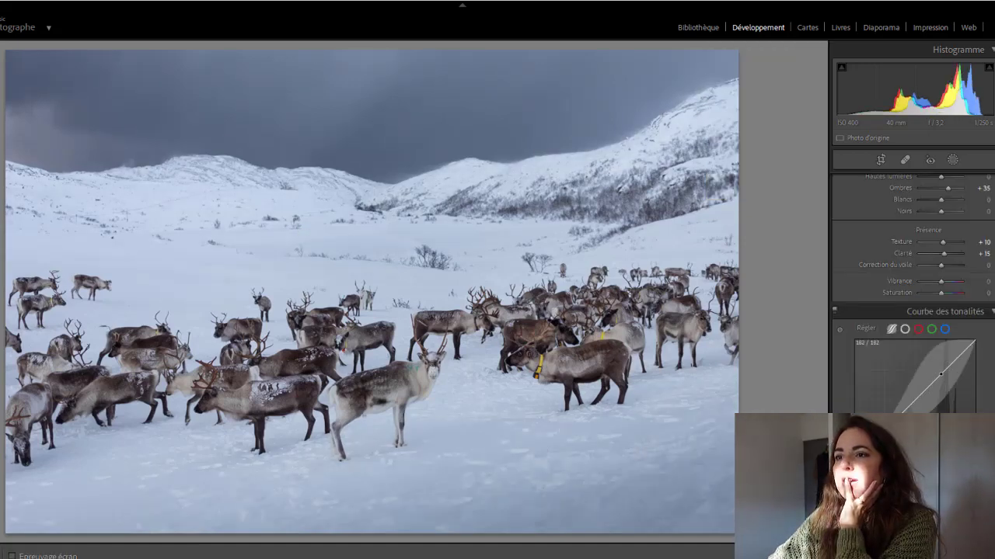
Shape the tone curve into a gentle S, raising the lighter tones and lowering the darker tones for more contrast
left_click_drag(941, 375, 941, 370)
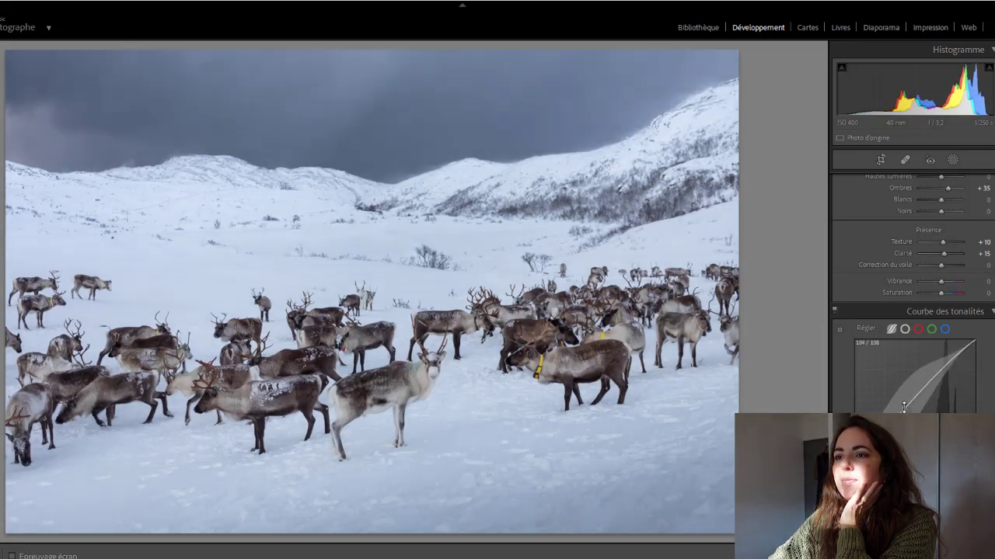
left_click_drag(904, 406, 904, 410)
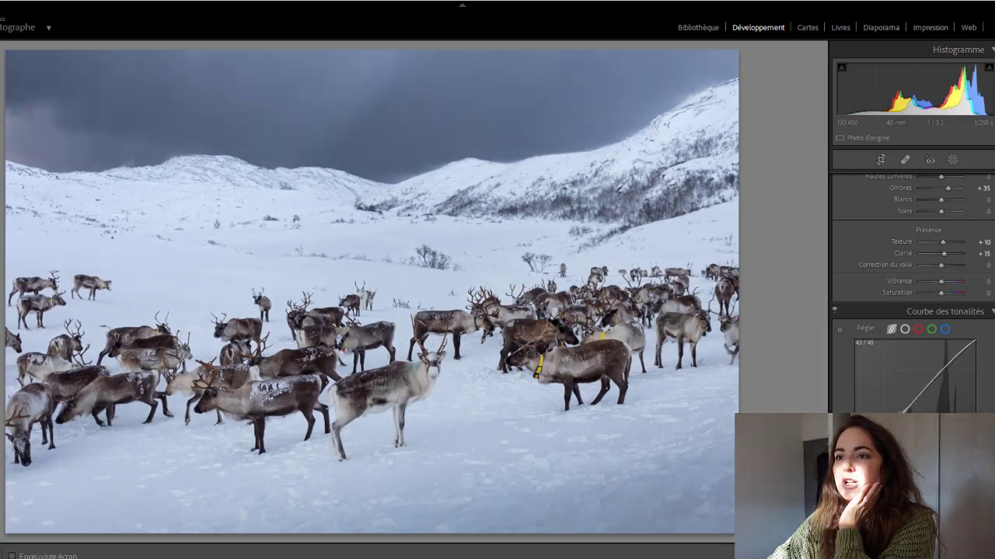
left_click_drag(875, 442, 875, 443)
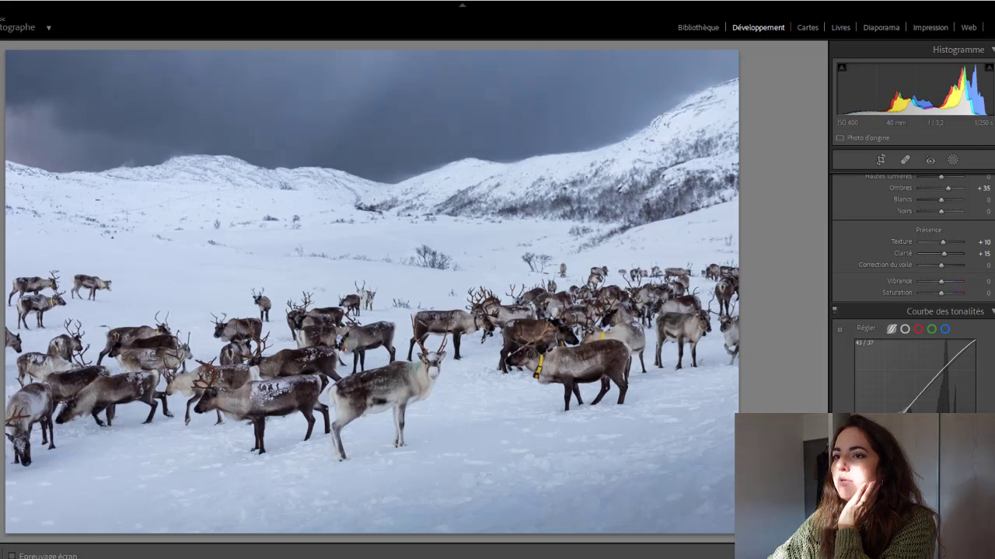
left_click_drag(952, 359, 929, 382)
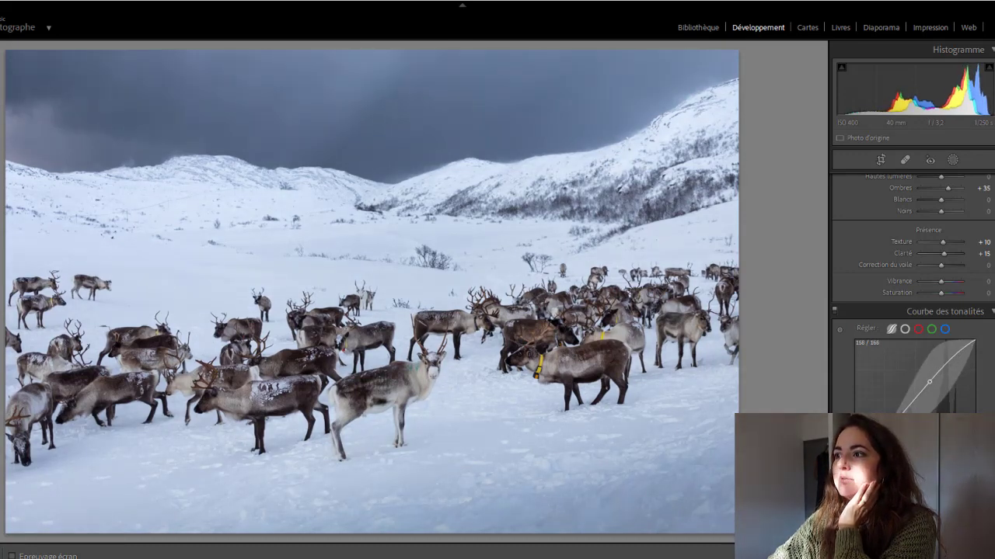
left_click_drag(929, 382, 930, 380)
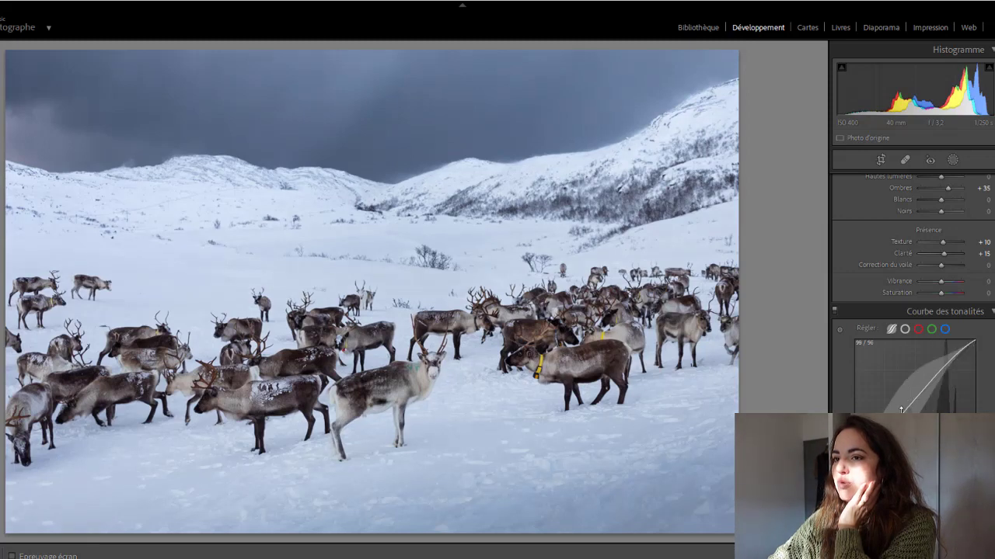
left_click_drag(901, 412, 901, 416)
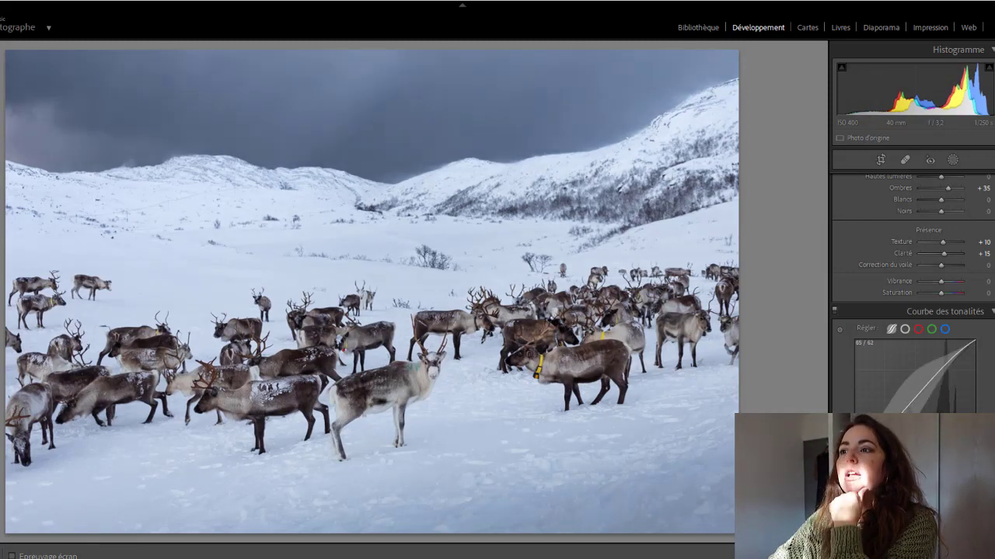
Go back to the basic adjustments and review the finished reindeer photo in a full view
scroll(864, 302, "up", 5)
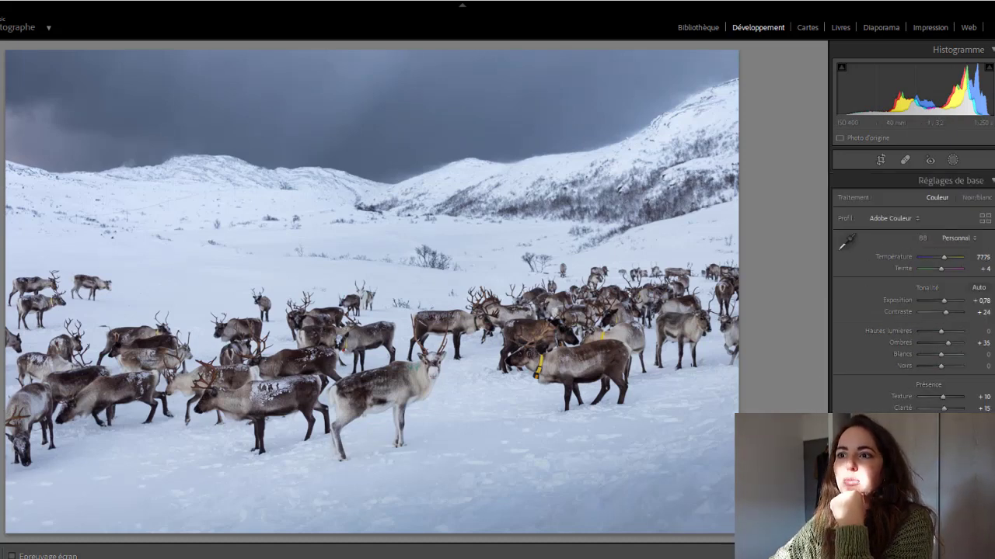
key("p")
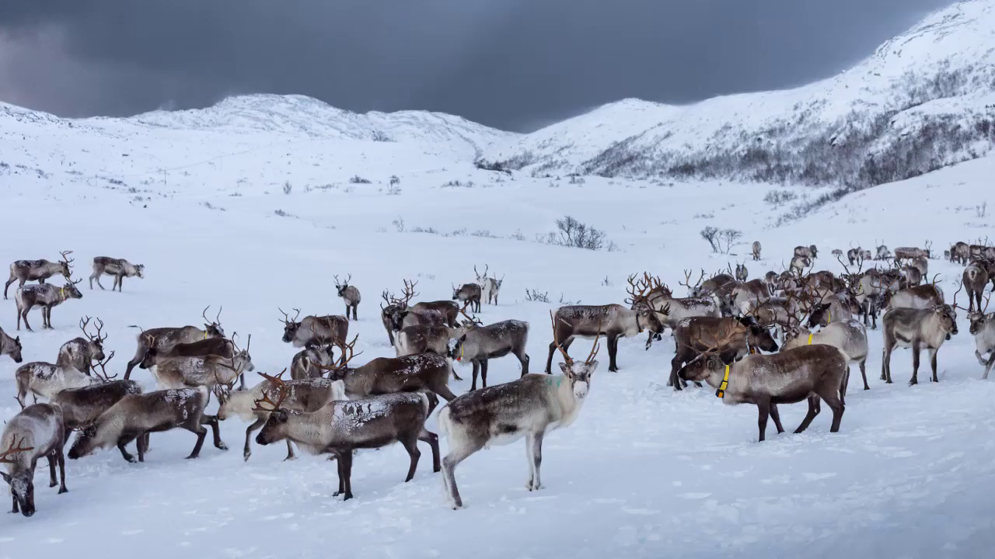